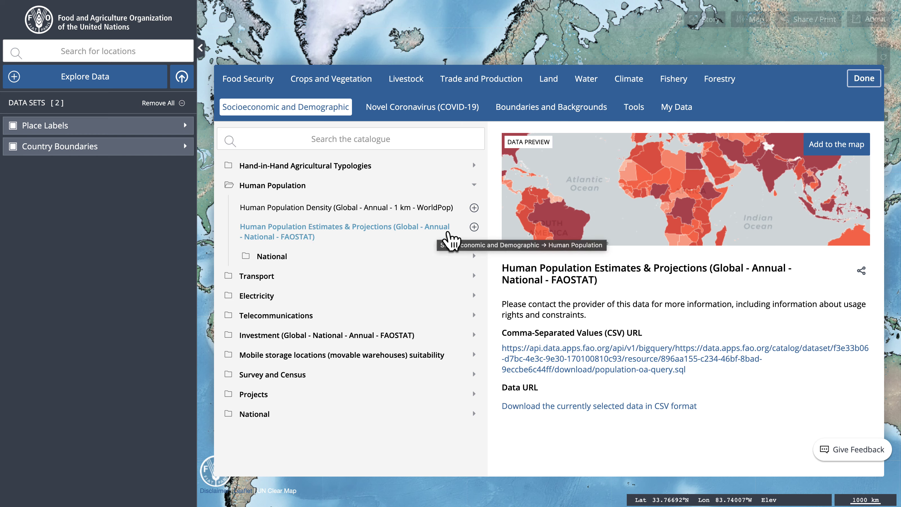
# - Add the FAOSTAT Human Population Estimates & Projections dataset to the map and step its time back to 01/01/2019
pyautogui.click(474, 228)
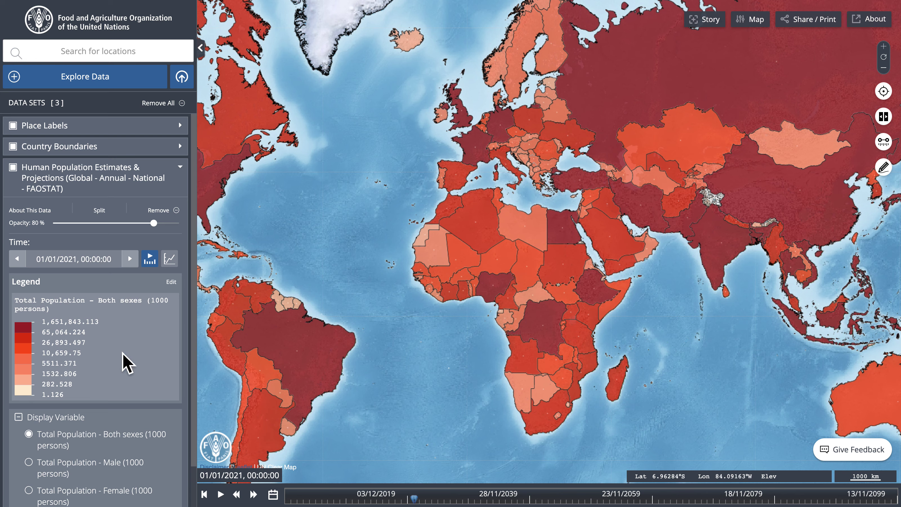
pyautogui.click(16, 262)
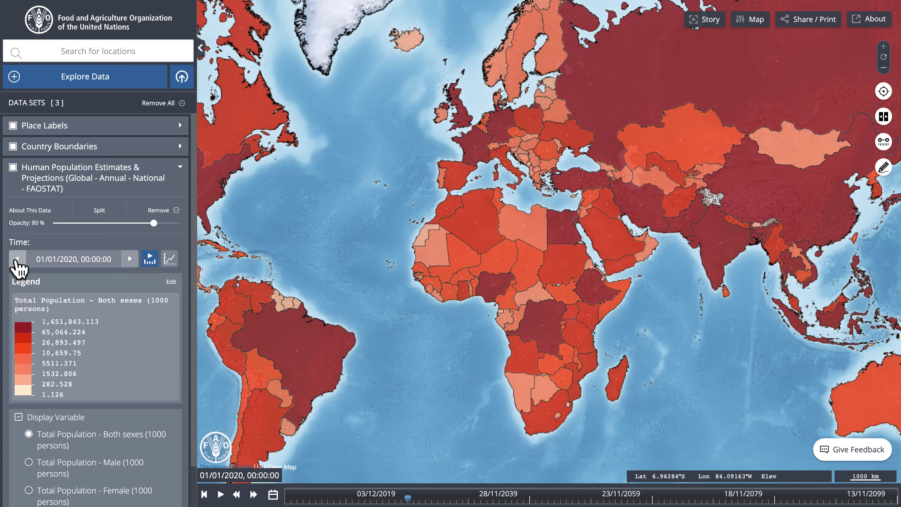
pyautogui.click(16, 262)
# - Set the time of the Human Population Estimates & Projections layer to 01/01/2051
pyautogui.click(74, 261)
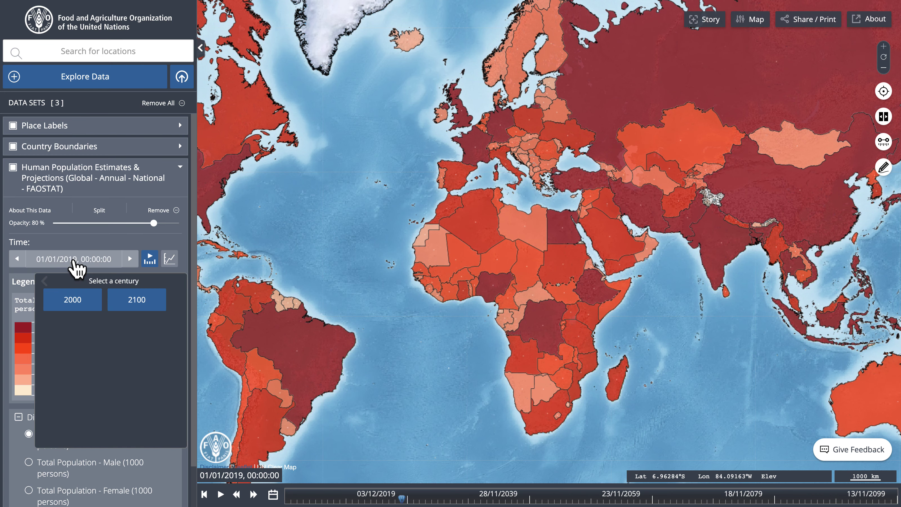
pyautogui.click(79, 302)
pyautogui.scroll(-10, 101, 341)
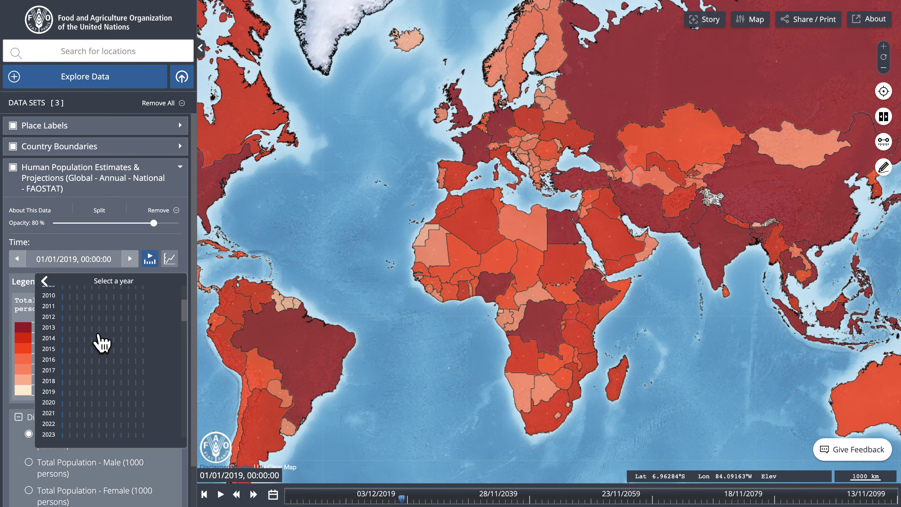
pyautogui.scroll(-2, 106, 362)
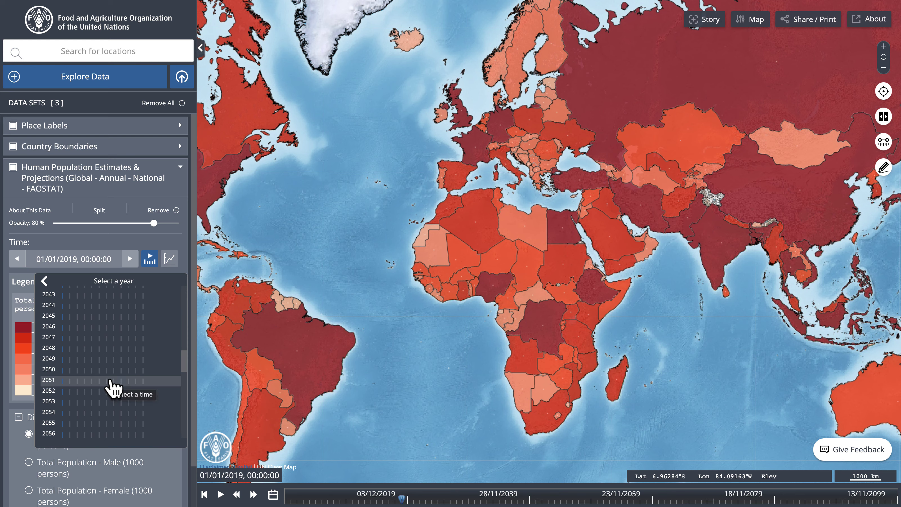
pyautogui.click(111, 380)
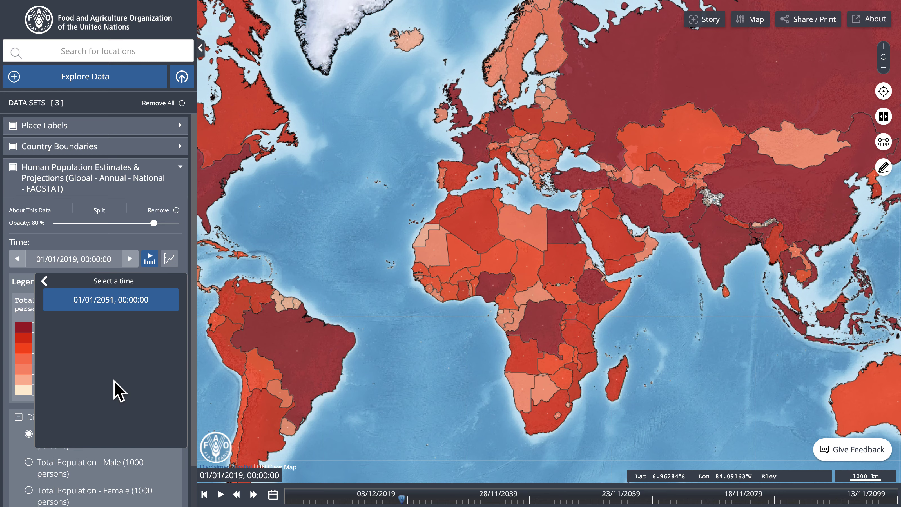
pyautogui.click(134, 305)
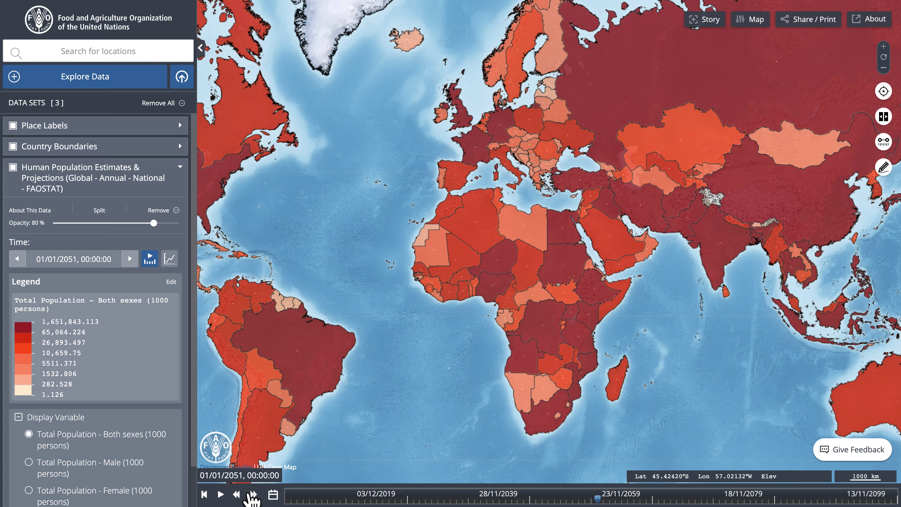
# - Play the population timeline forward, try its faster and slower playback speeds, and pause it
pyautogui.click(221, 494)
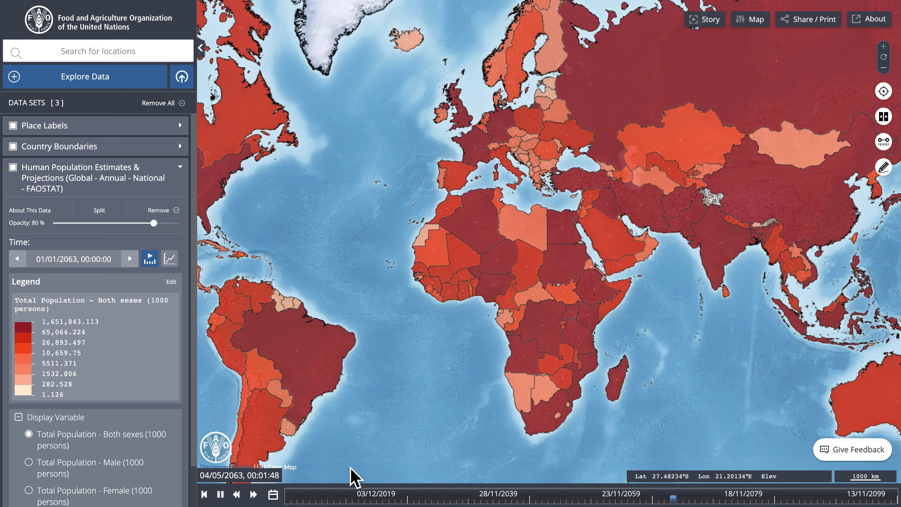
pyautogui.click(220, 495)
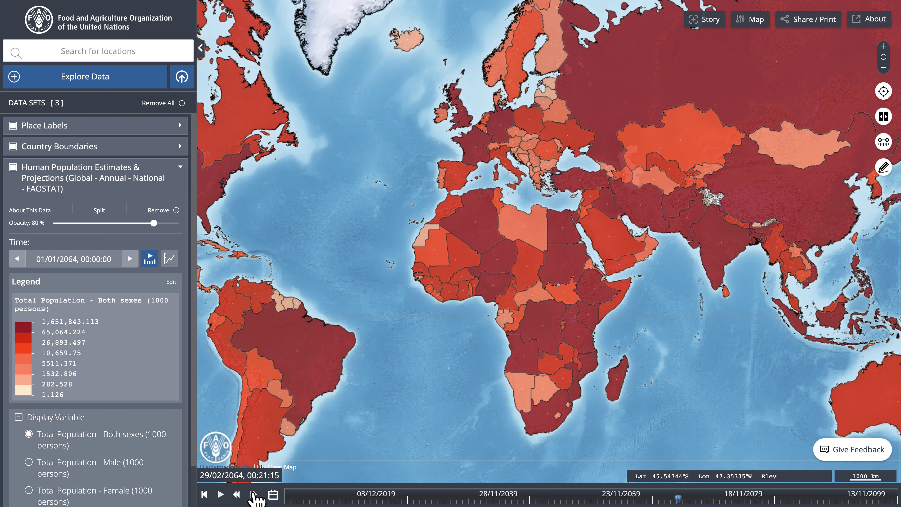
pyautogui.click(253, 495)
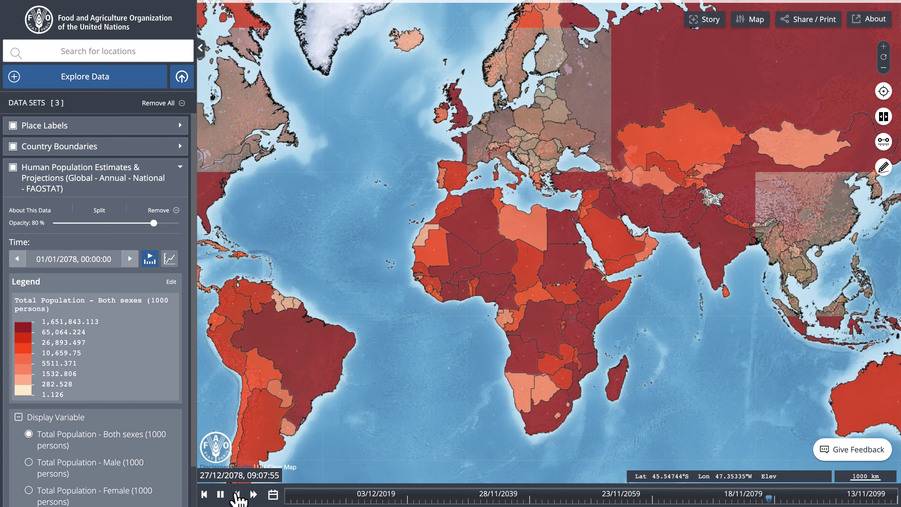
pyautogui.click(237, 495)
pyautogui.click(237, 494)
pyautogui.click(221, 495)
# - Set the map timeline to 1 January 2100 using its date picker
pyautogui.click(273, 494)
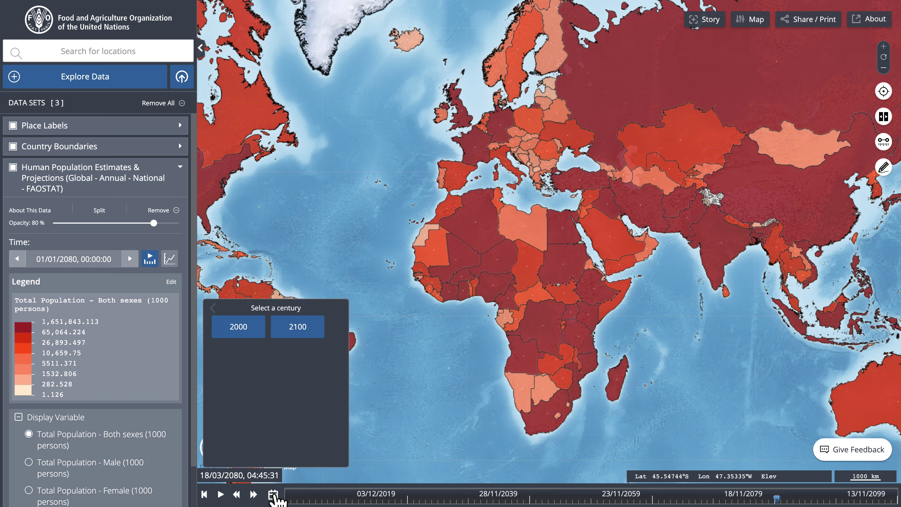
pyautogui.click(303, 333)
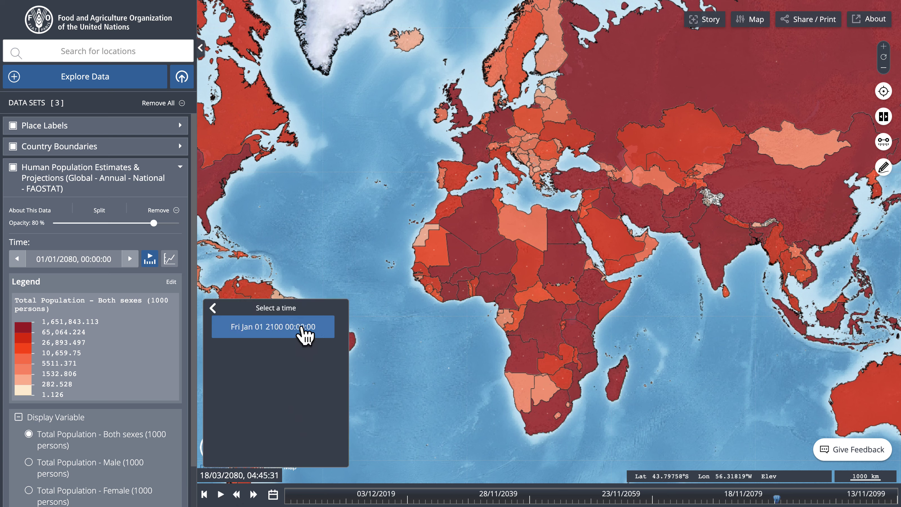
pyautogui.click(304, 331)
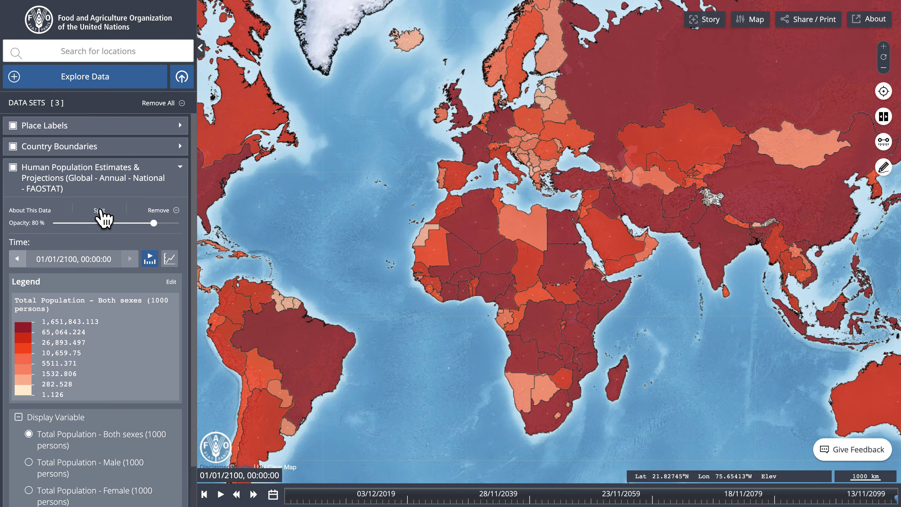
# - Split the Human Population Estimates & Projections layer for comparison and set the copy's time to 01/01/2000
pyautogui.click(101, 211)
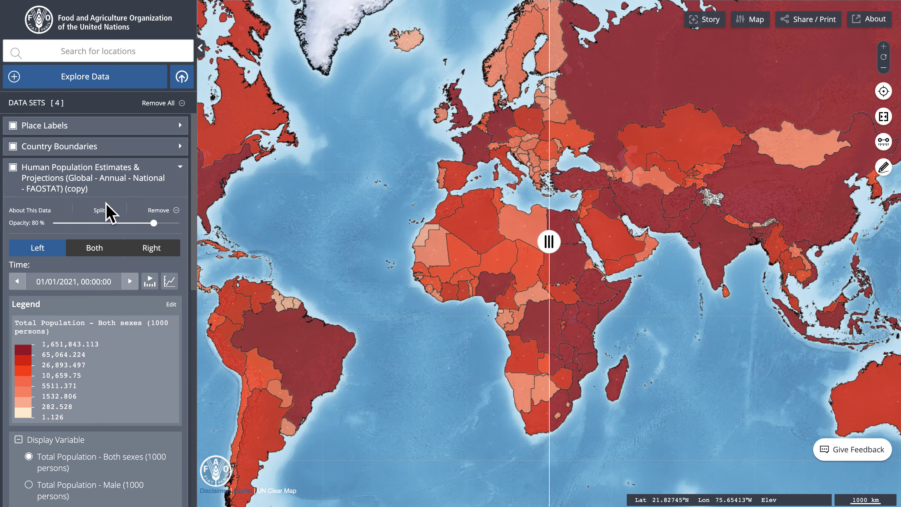
pyautogui.click(70, 284)
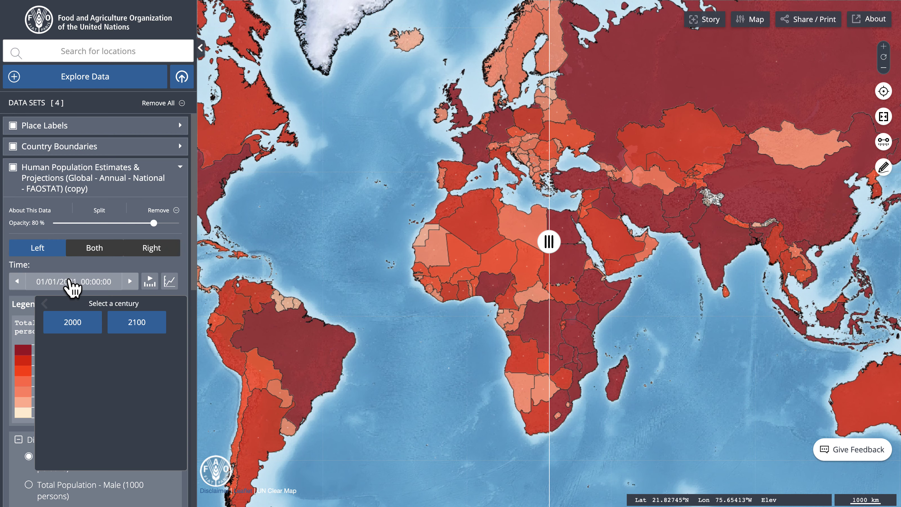
pyautogui.click(72, 323)
pyautogui.click(85, 313)
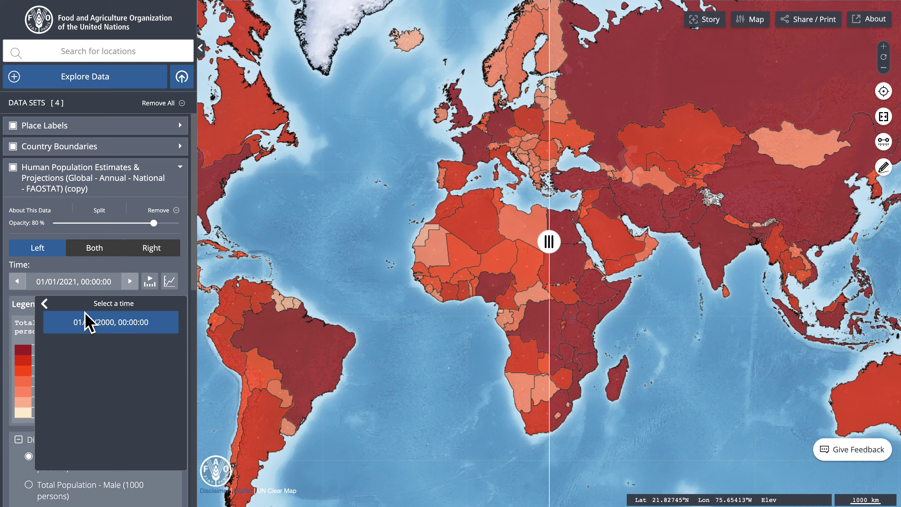
pyautogui.click(86, 333)
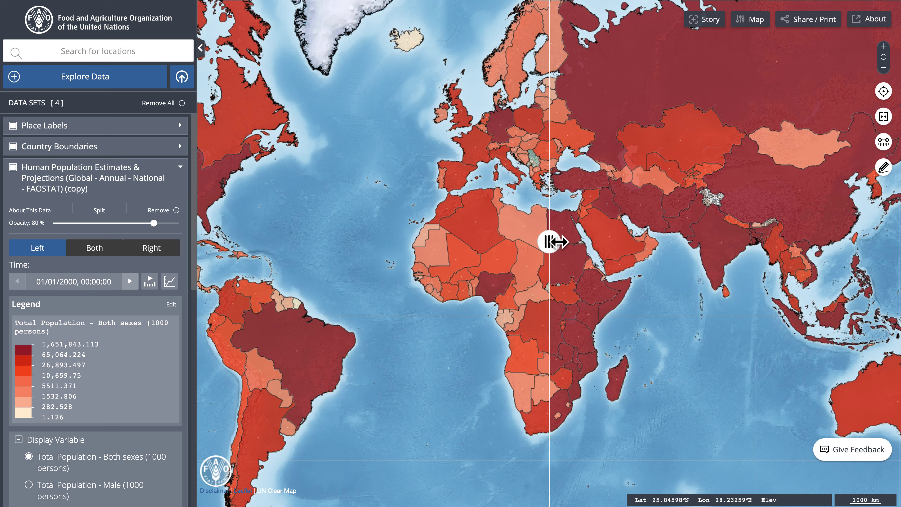
# - Compare the two population layers over Africa by shifting the split divider, and collapse the copy's details
pyautogui.moveTo(549, 242); pyautogui.dragTo(501, 281)
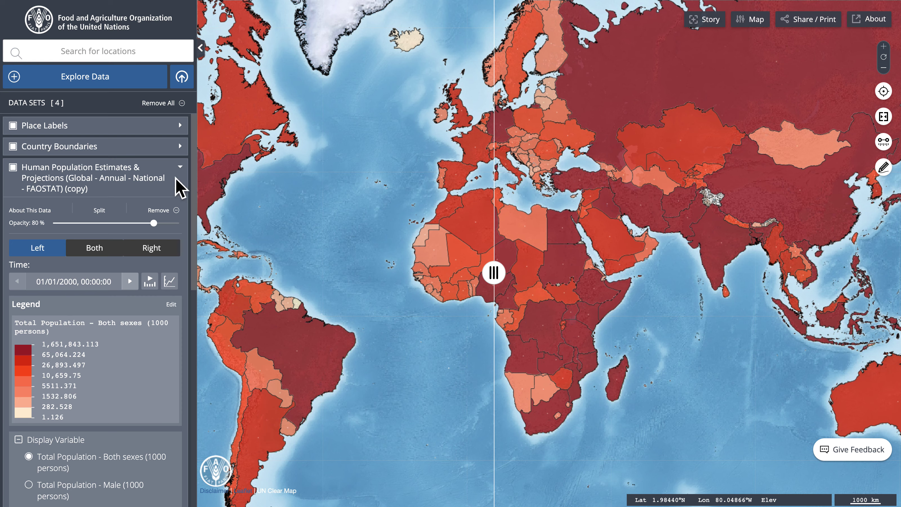
pyautogui.click(181, 168)
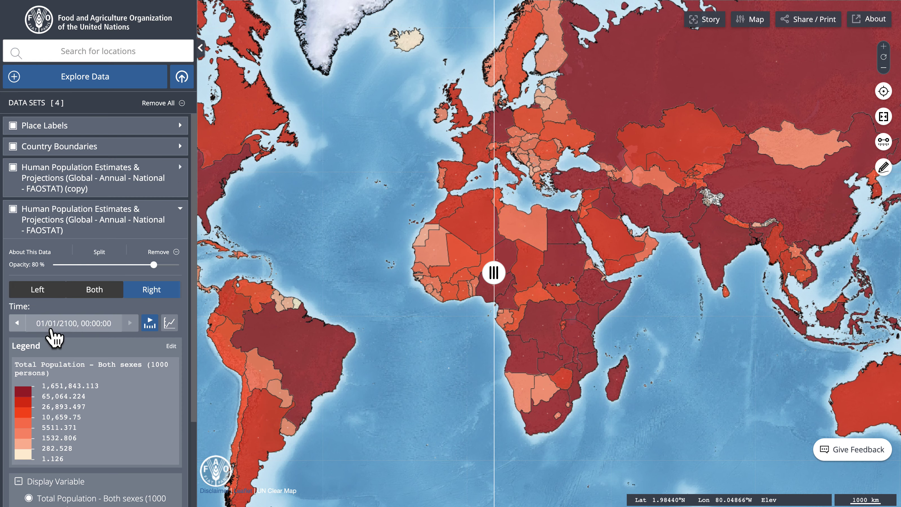
pyautogui.moveTo(497, 275); pyautogui.dragTo(502, 297)
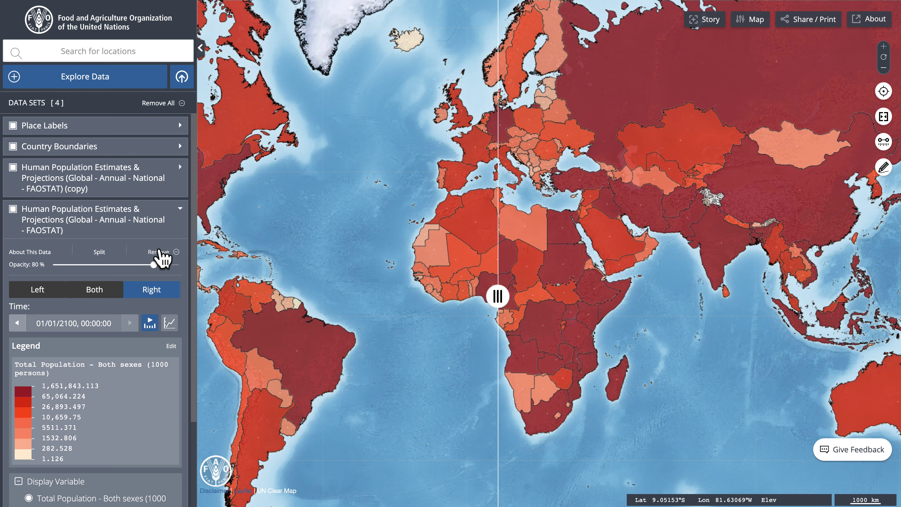
# - Turn off the split view and remove the original Human Population Estimates & Projections layer, keeping the copy
pyautogui.click(883, 117)
pyautogui.click(158, 252)
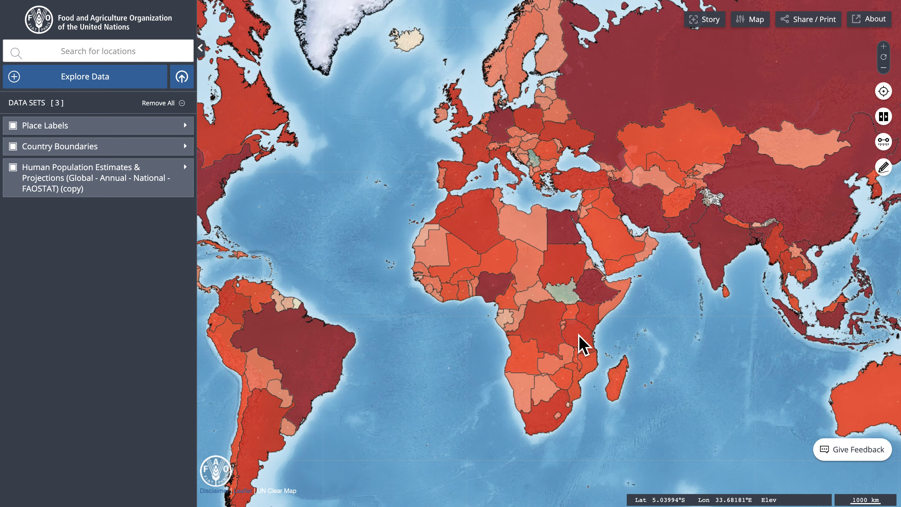
# - Open Kenya's feature information on the map, expand its total population evolution chart, and close the information window
pyautogui.scroll(3, 581, 334)
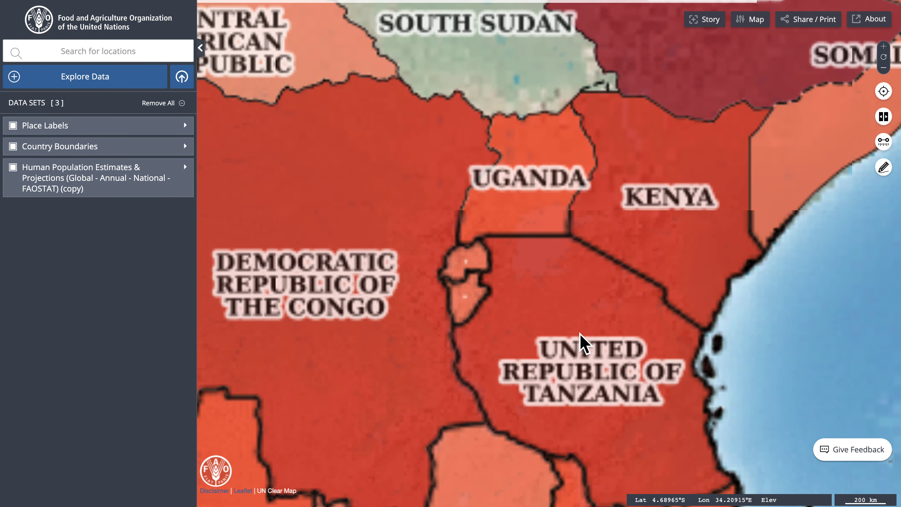
pyautogui.click(658, 238)
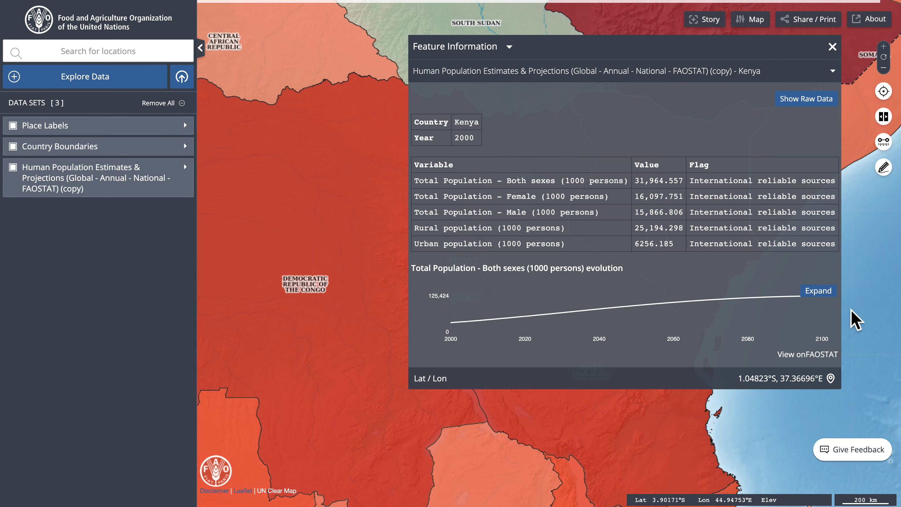
pyautogui.click(818, 292)
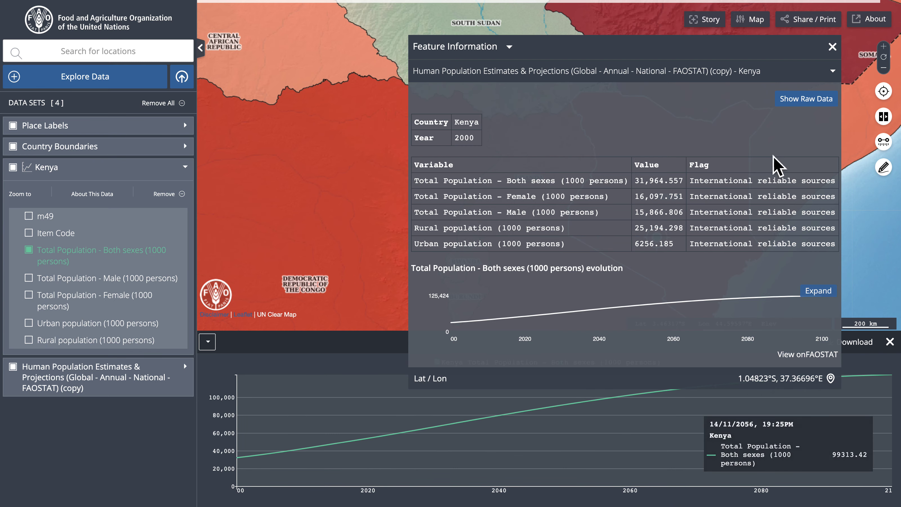
pyautogui.click(833, 47)
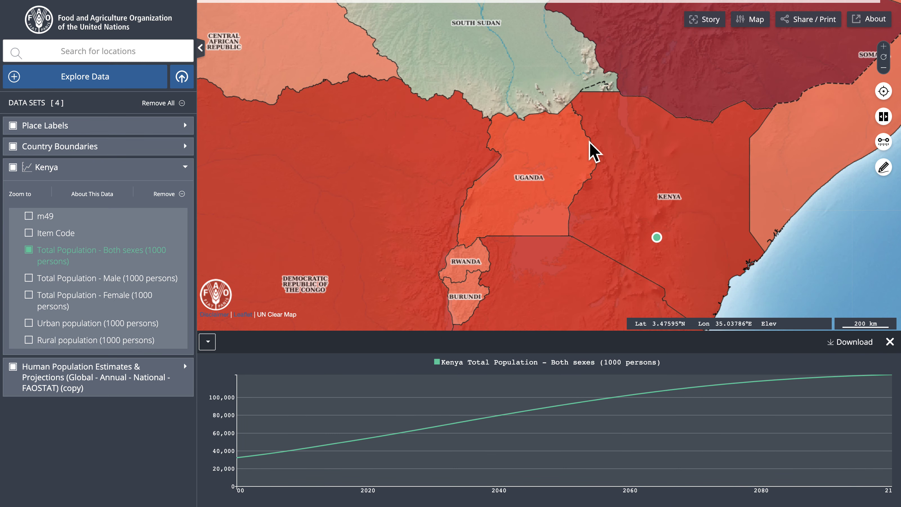
# - Add the total population evolution of Uganda and the United Republic of Tanzania to the expanded chart beside Kenya
pyautogui.click(507, 203)
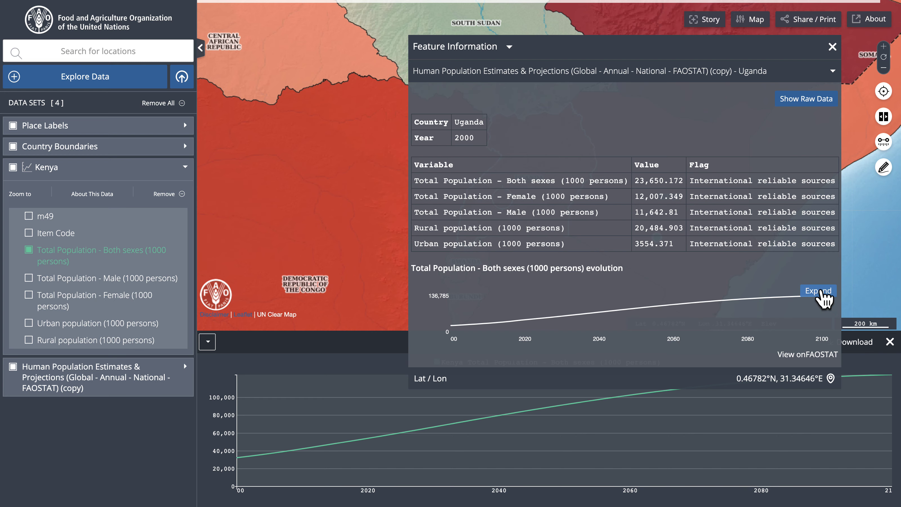
pyautogui.click(820, 292)
pyautogui.click(833, 46)
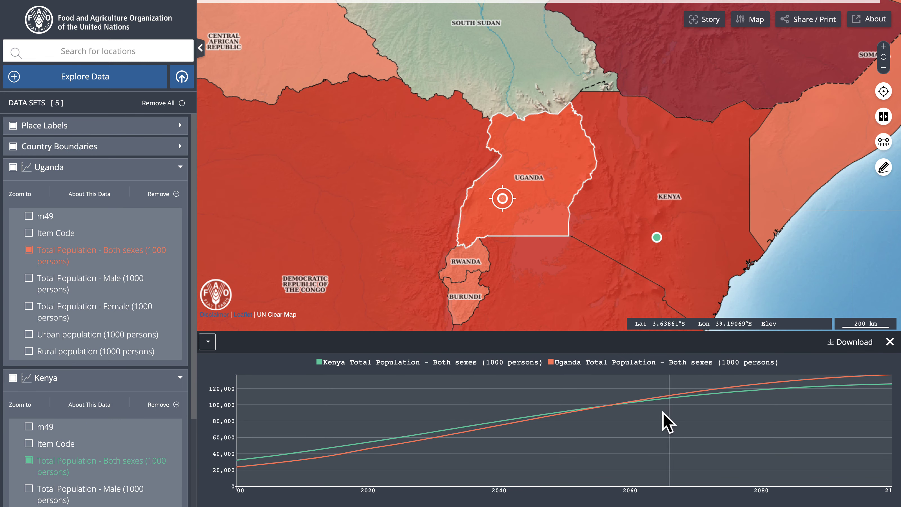
pyautogui.click(559, 290)
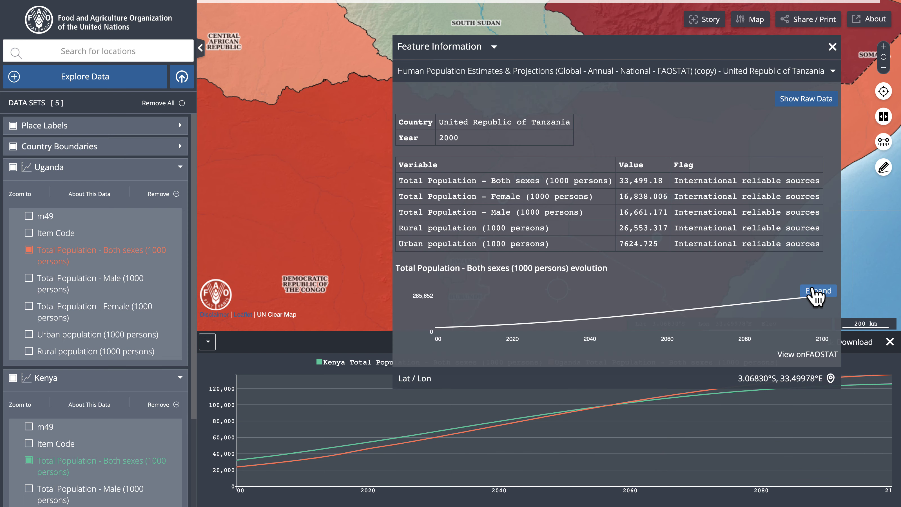
pyautogui.click(816, 292)
pyautogui.click(832, 46)
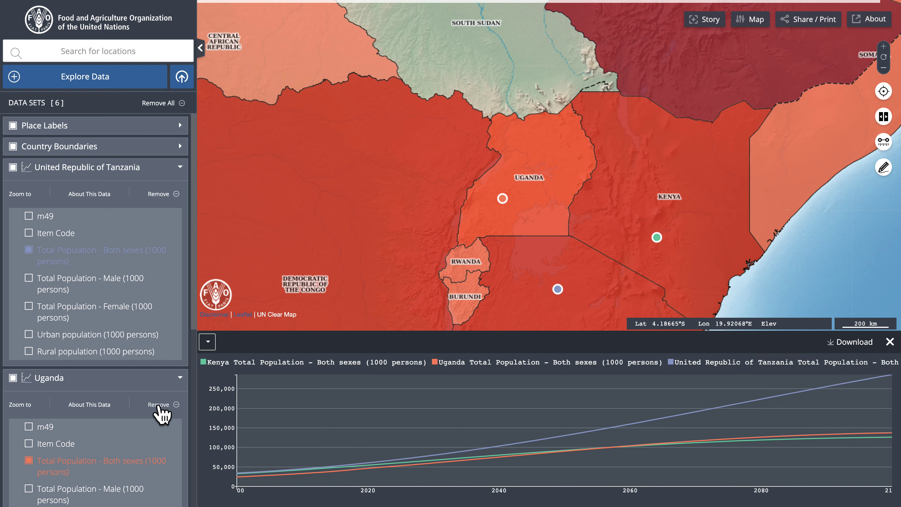
# - Remove the Uganda, Kenya and United Republic of Tanzania chart datasets from the workbench
pyautogui.click(159, 405)
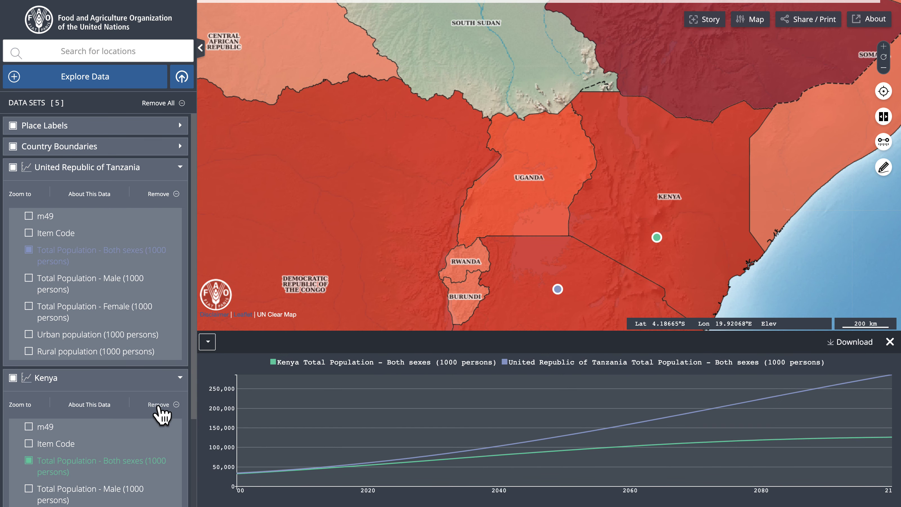
pyautogui.click(159, 405)
pyautogui.click(162, 194)
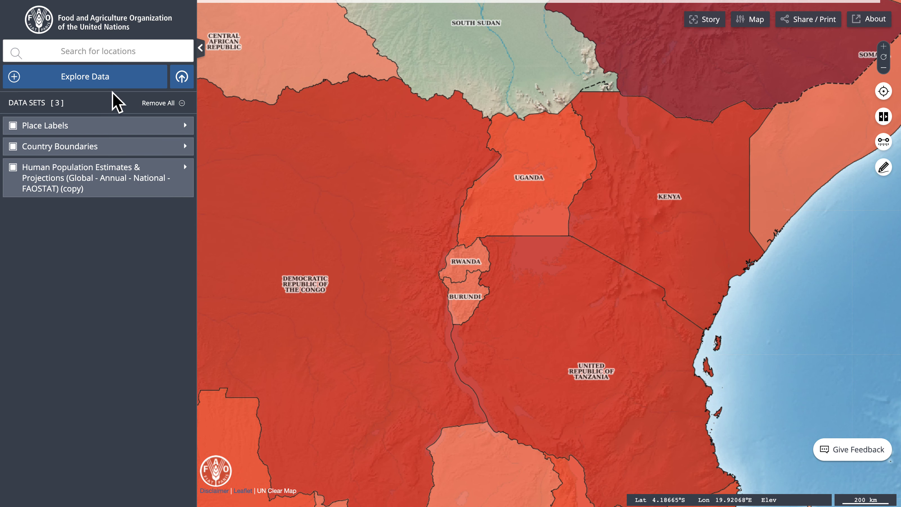
# - Add the WorldPop Human Population Density (Global - Annual - 1 km) dataset to the map and collapse its details
pyautogui.click(111, 81)
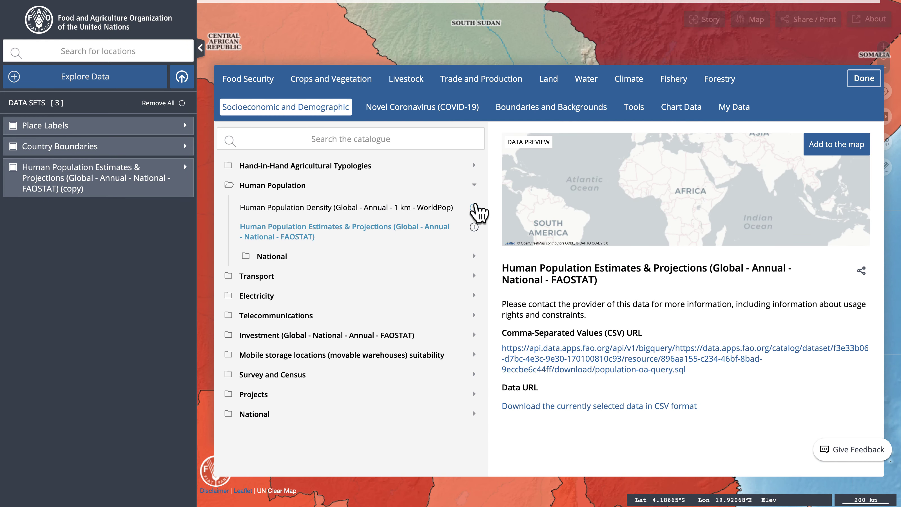
pyautogui.click(342, 209)
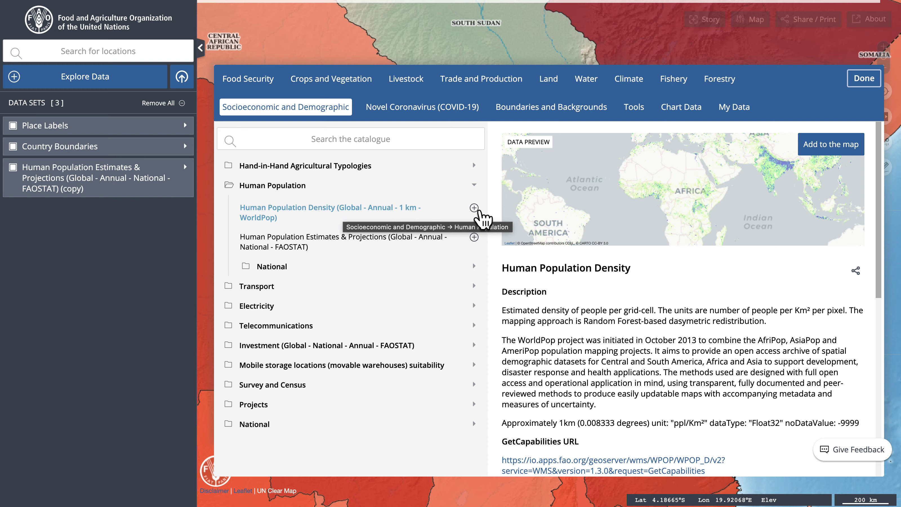
pyautogui.click(474, 209)
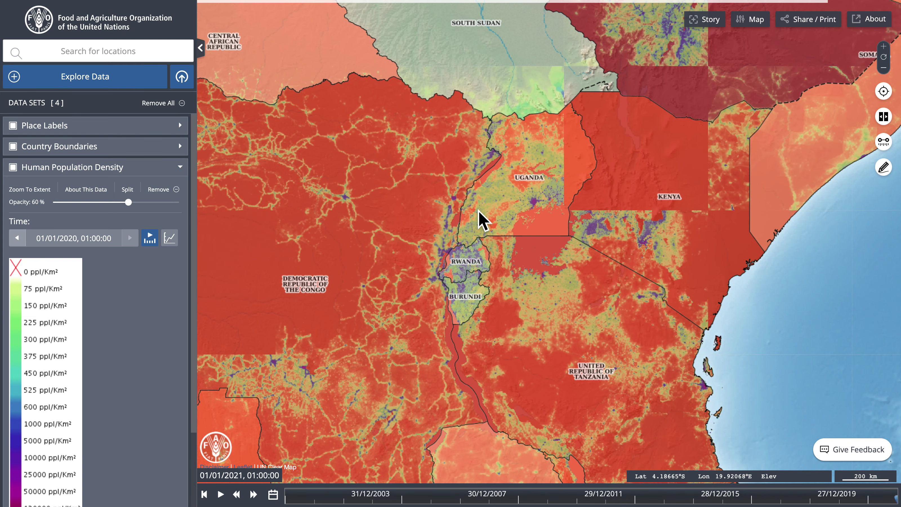
pyautogui.click(180, 169)
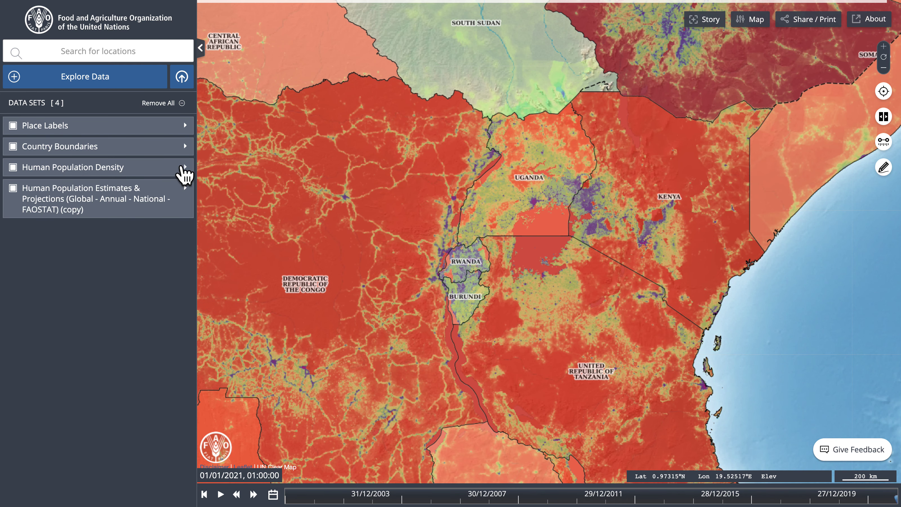
# - Set the opacity of the Human Population Estimates & Projections (copy) dataset to 0 % and collapse its details
pyautogui.click(185, 195)
pyautogui.moveTo(156, 244); pyautogui.dragTo(54, 244)
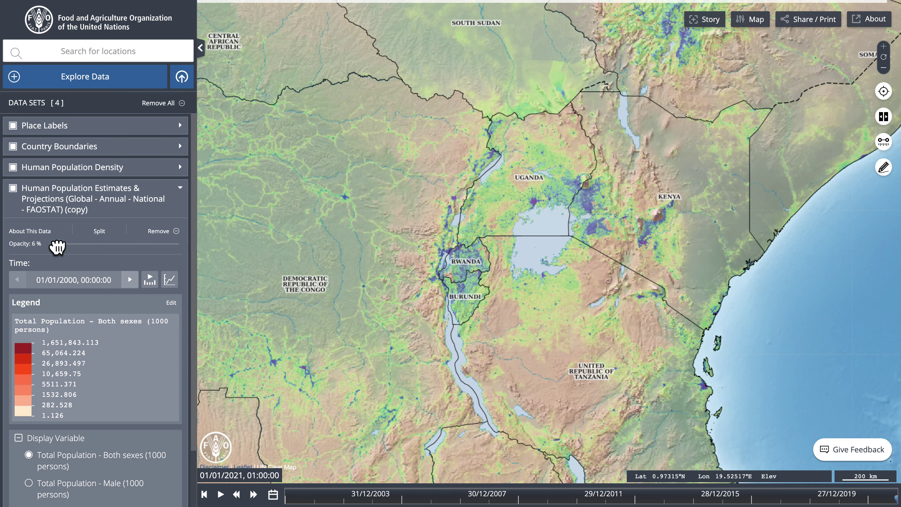
pyautogui.click(181, 190)
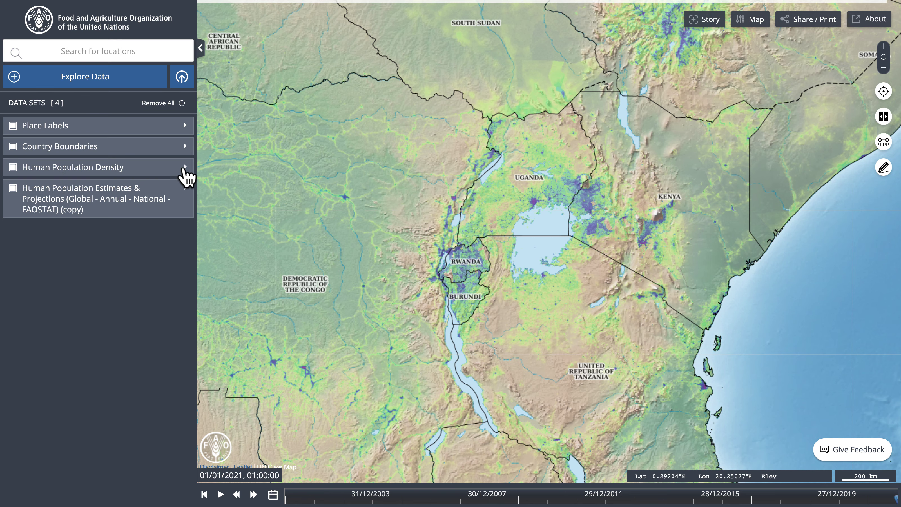
# - Expand Human Population Density, bring central Kenya into closer view on the map, and set the dataset's opacity to 100 %
pyautogui.click(185, 169)
pyautogui.scroll(-2, 51, 307)
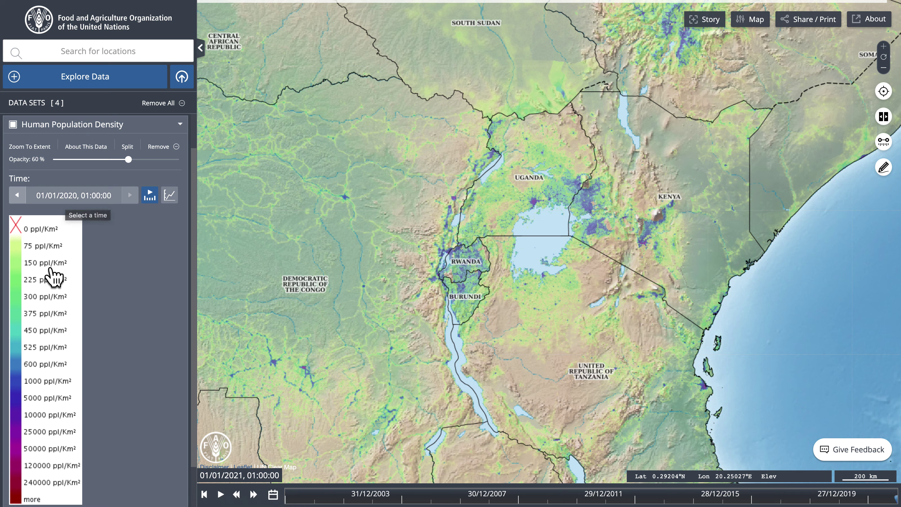
pyautogui.scroll(-2, 53, 277)
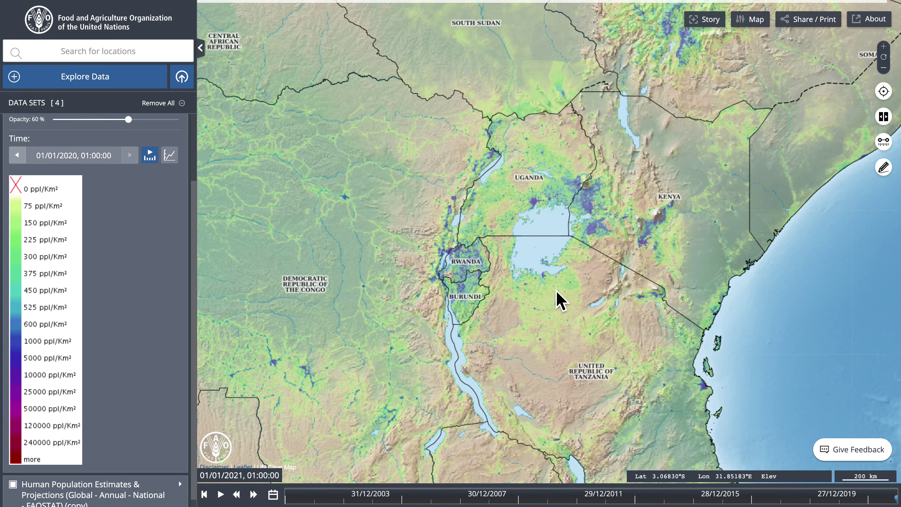
pyautogui.scroll(2, 612, 271)
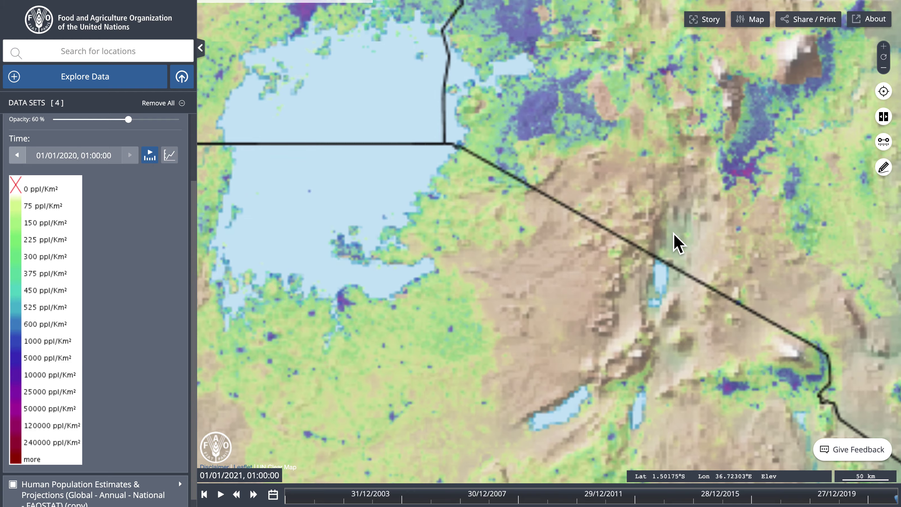
pyautogui.moveTo(678, 243); pyautogui.dragTo(451, 399)
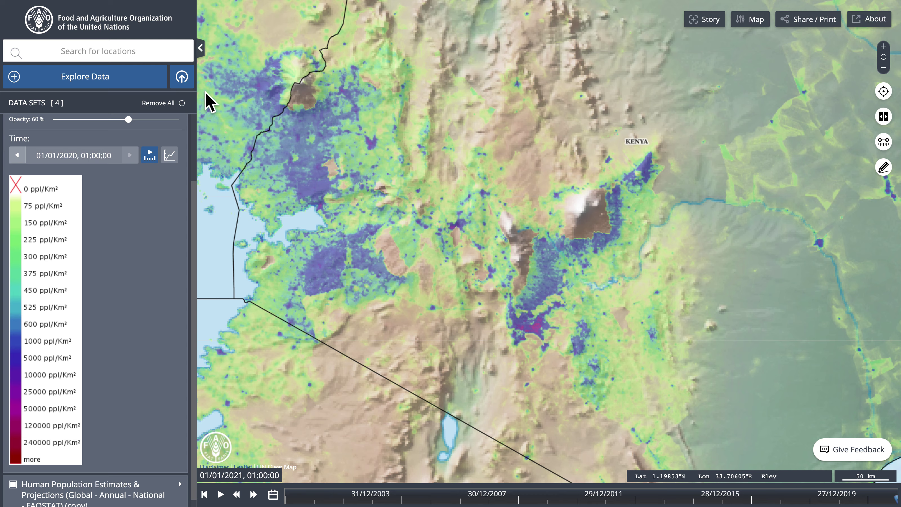
pyautogui.moveTo(128, 120); pyautogui.dragTo(179, 119)
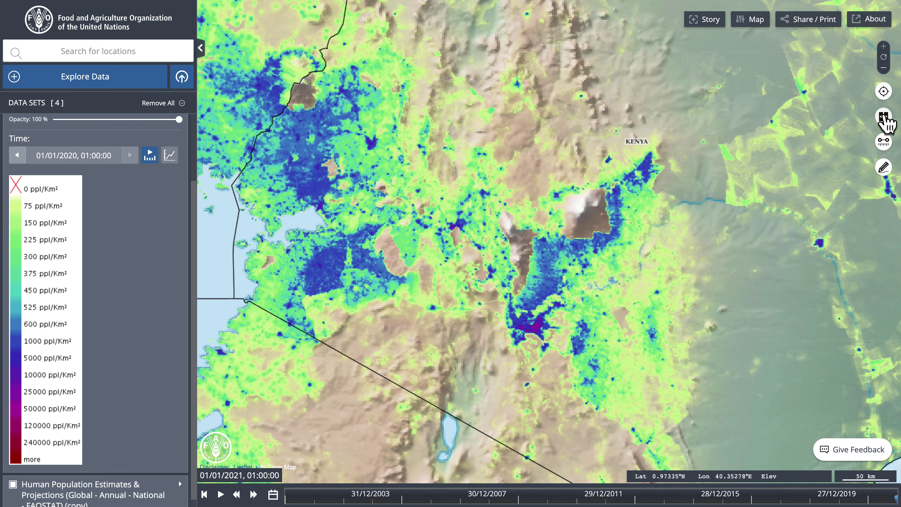
# - Split Human Population Density, set the left copy's time to 01/01/2000, 01:00:00, and shift the comparison divider westward beyond central Kenya
pyautogui.scroll(3, 152, 224)
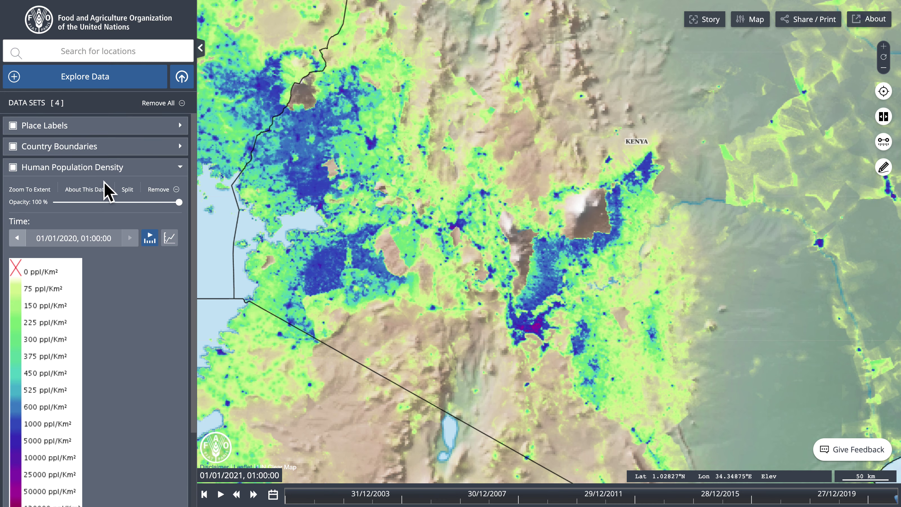
pyautogui.click(127, 194)
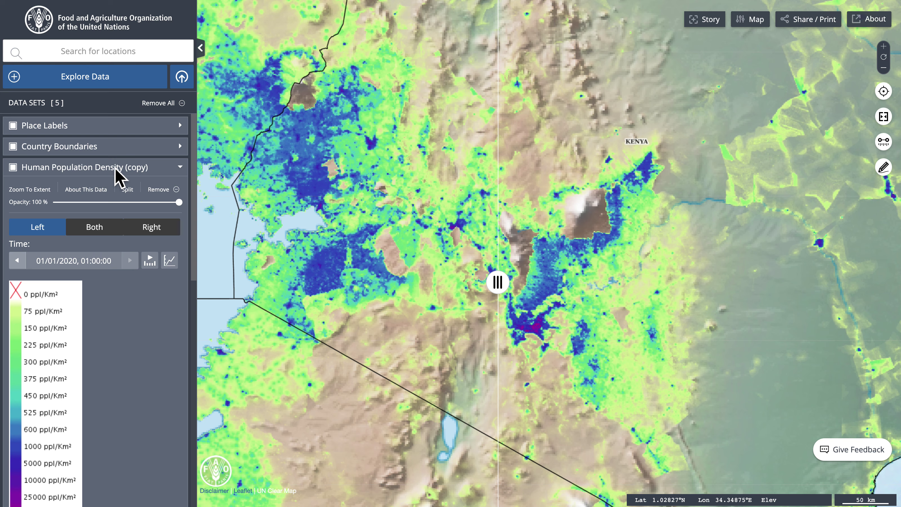
pyautogui.click(56, 263)
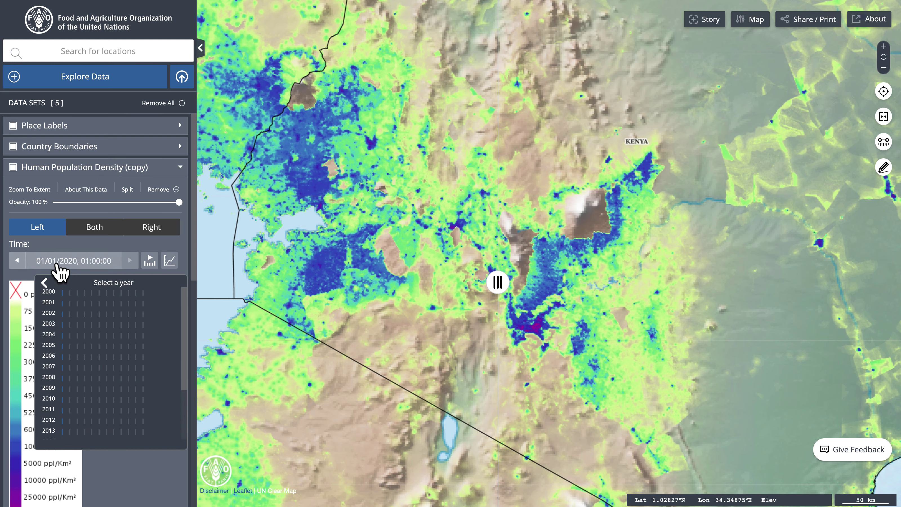
pyautogui.click(84, 292)
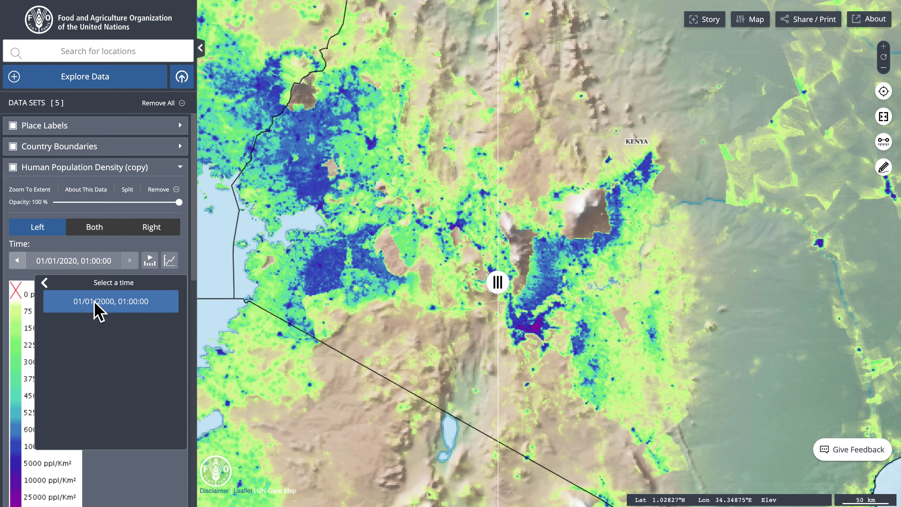
pyautogui.click(85, 301)
pyautogui.click(180, 166)
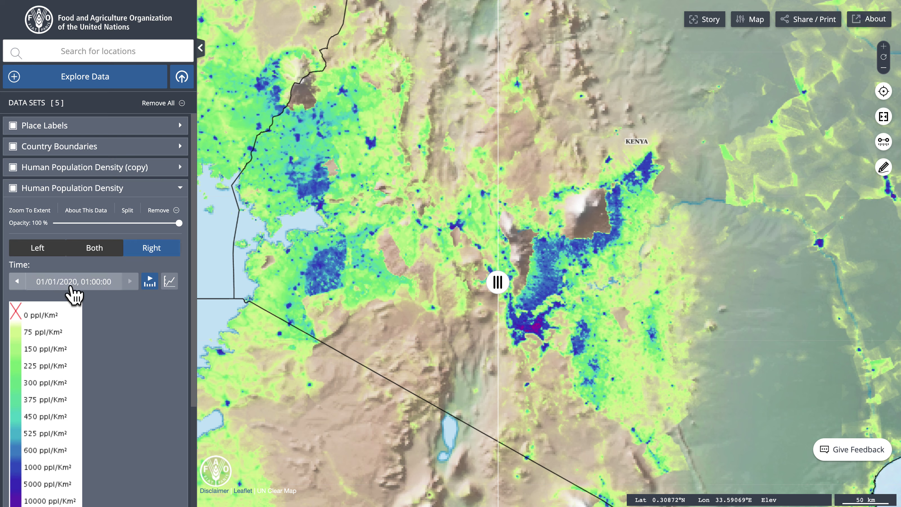
pyautogui.moveTo(503, 282); pyautogui.dragTo(416, 330)
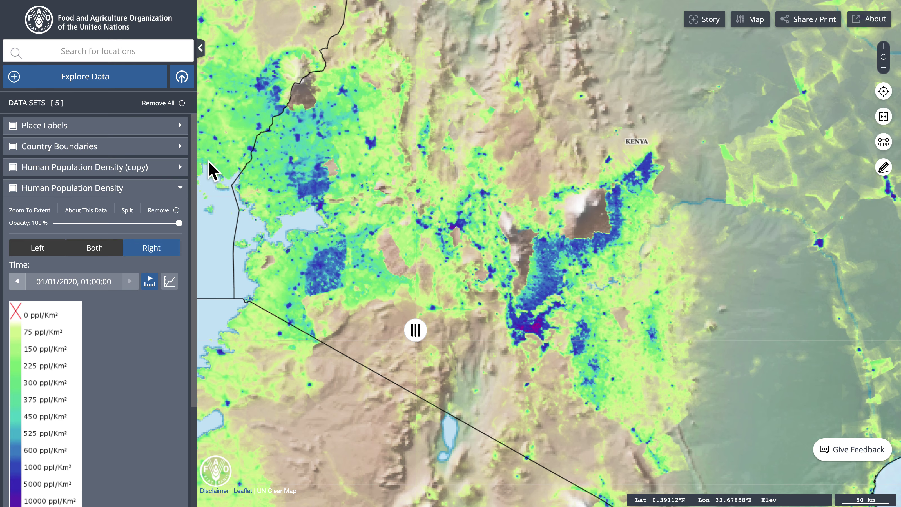
# - Remove the Human Population Density (copy) dataset and turn off the split comparison
pyautogui.click(180, 167)
pyautogui.click(163, 190)
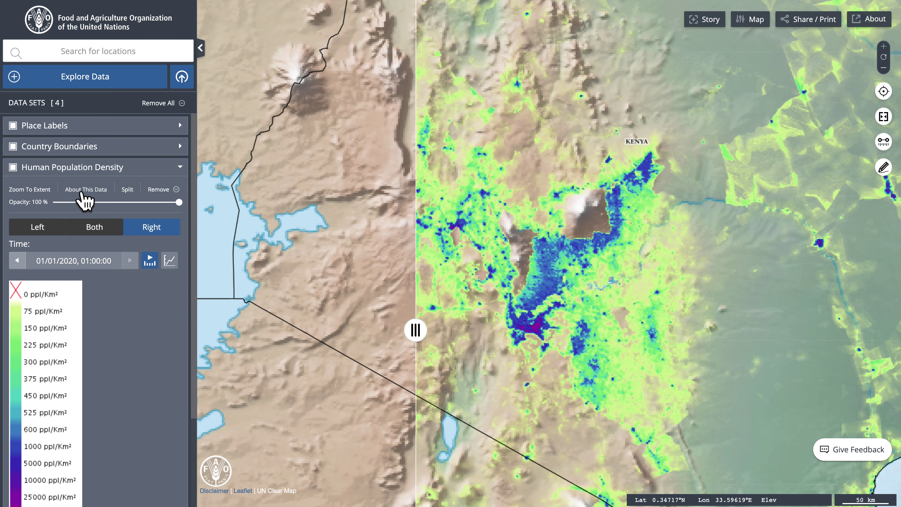
pyautogui.click(883, 117)
# - Query the population density at the purple hotspot in southern Kenya, highlight its table value, and close the feature information
pyautogui.moveTo(435, 294); pyautogui.dragTo(600, 233)
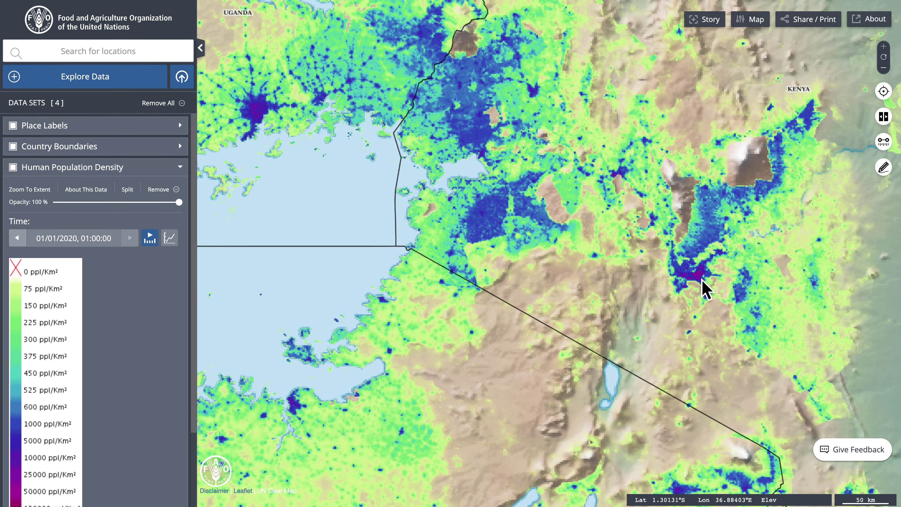
pyautogui.click(699, 275)
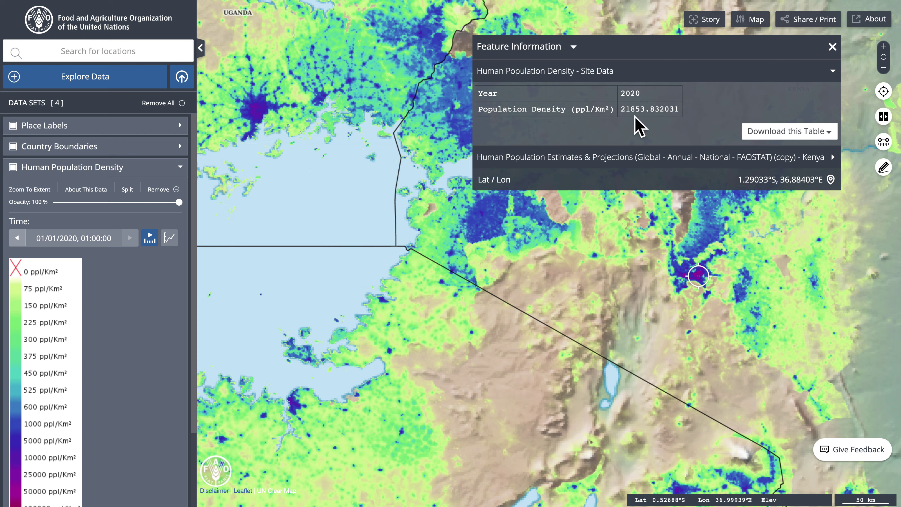
pyautogui.moveTo(497, 114); pyautogui.dragTo(708, 114)
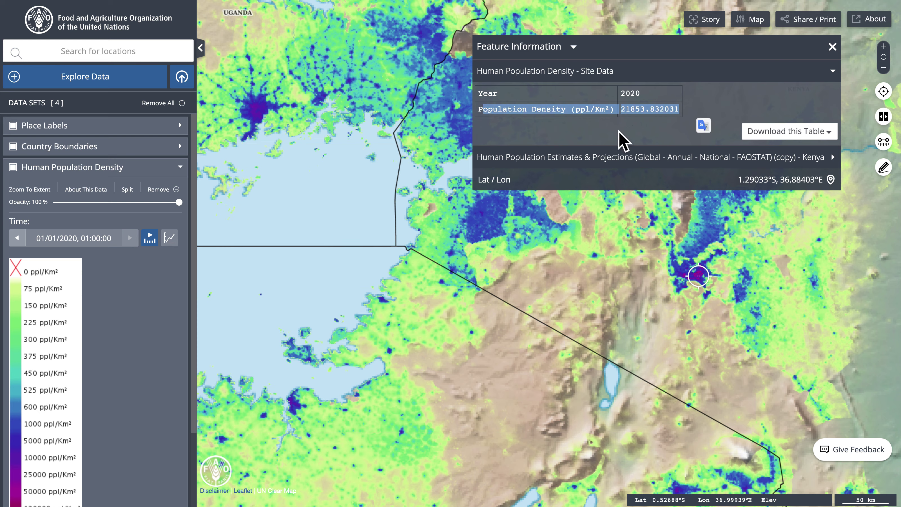
pyautogui.click(587, 129)
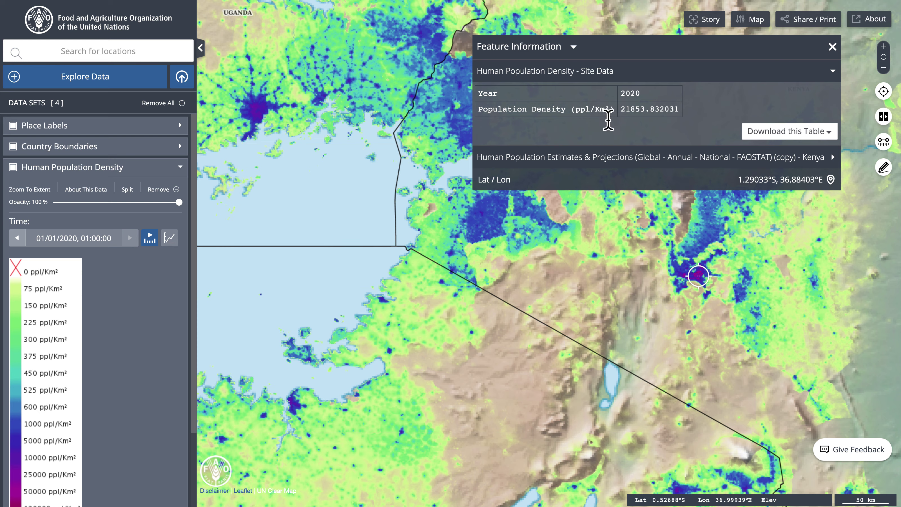
pyautogui.click(832, 47)
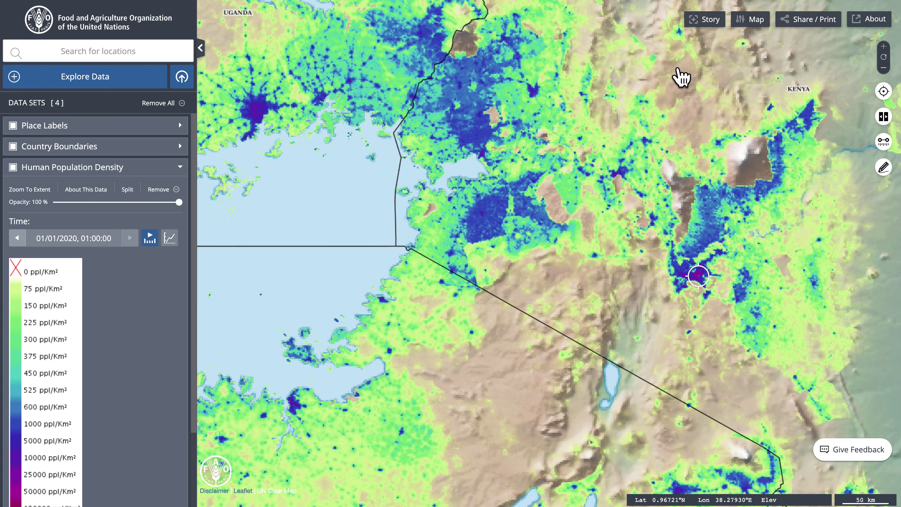
# - Collapse Human Population Density, expand the Human Population Estimates & Projections (copy) dataset, and set its opacity to 100 %
pyautogui.click(181, 167)
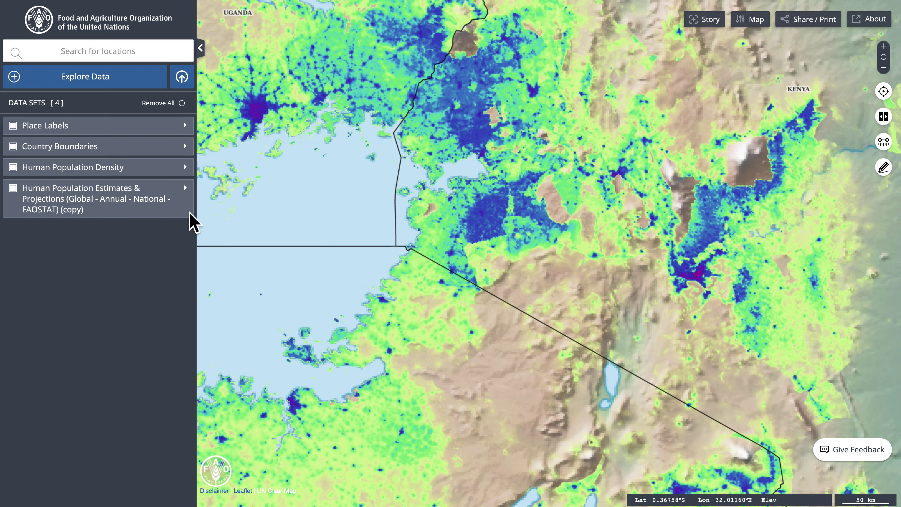
pyautogui.click(189, 198)
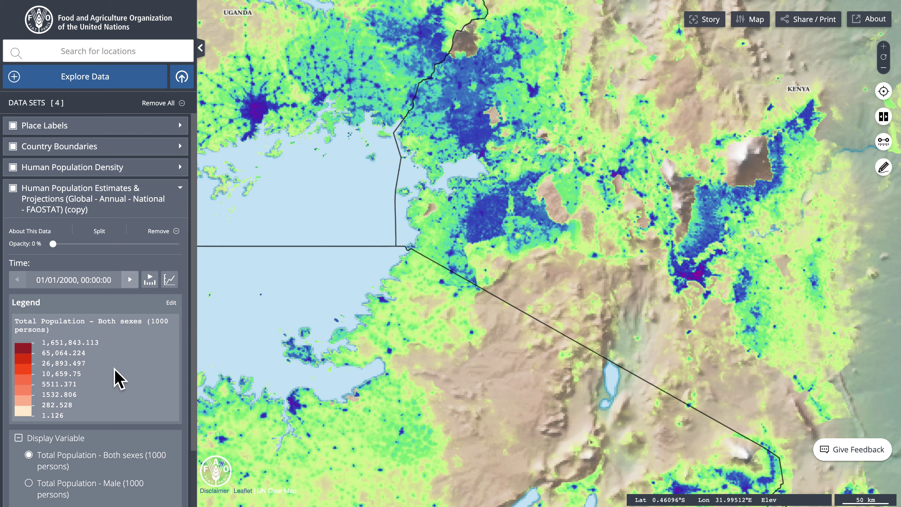
pyautogui.moveTo(59, 245); pyautogui.dragTo(195, 246)
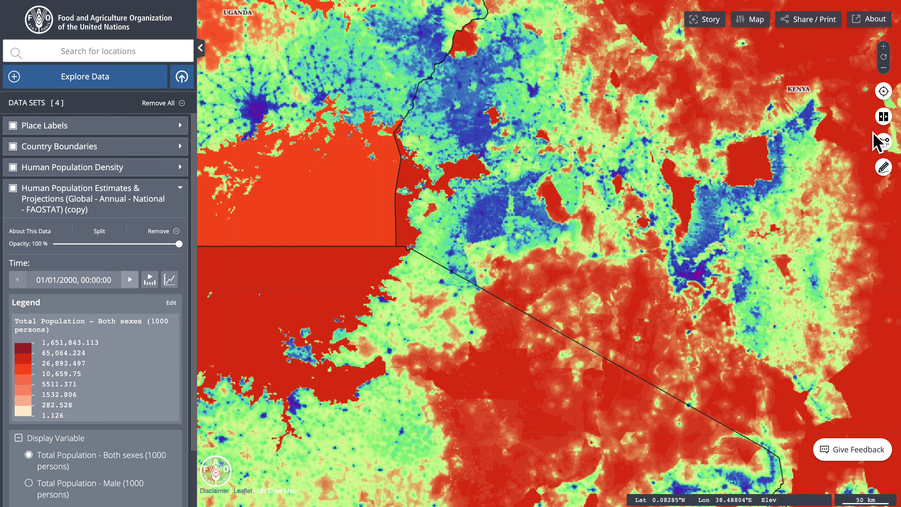
# - Enable the split comparison of population estimates against density, expand Human Population Density, and shift the divider eastward into Kenya
pyautogui.click(883, 116)
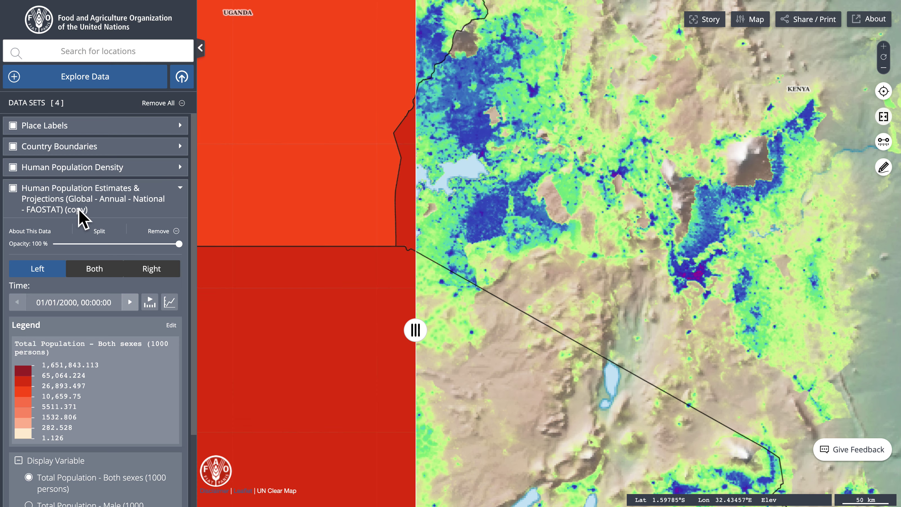
pyautogui.click(182, 168)
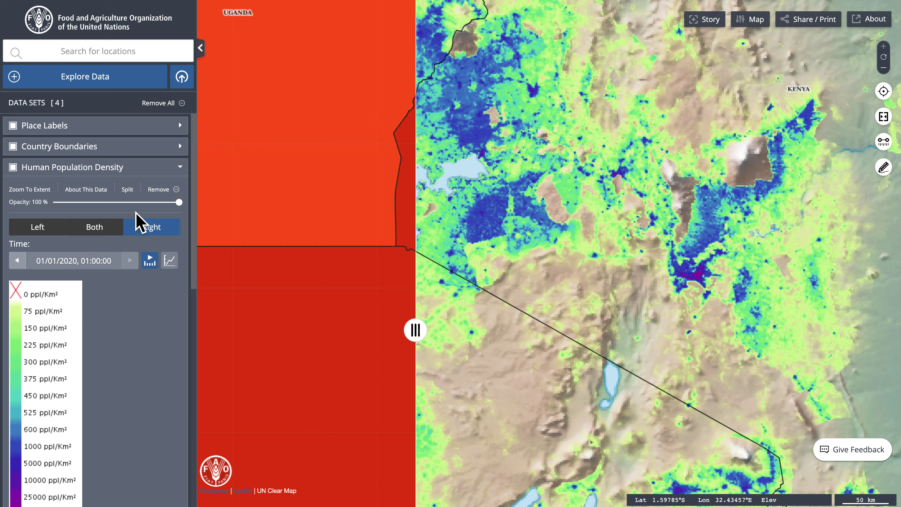
pyautogui.moveTo(422, 328); pyautogui.dragTo(568, 330)
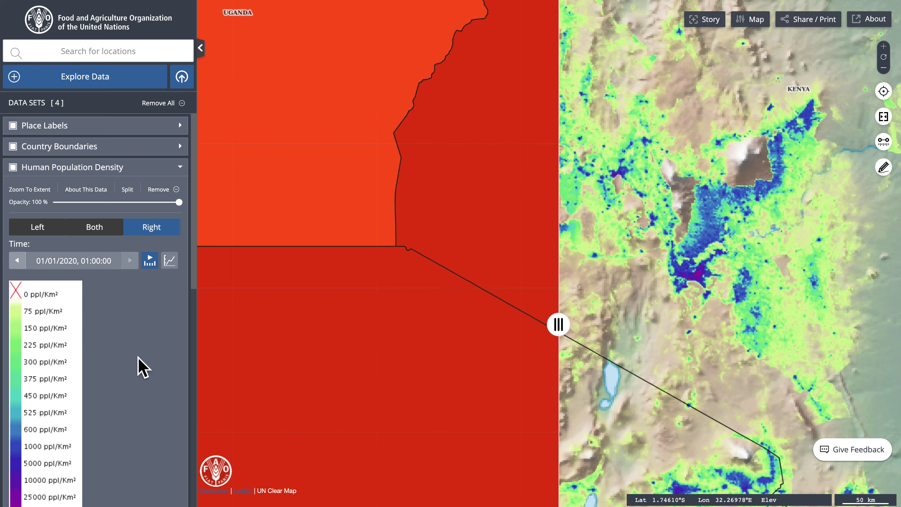
# - Set the Human Population Estimates & Projections (copy) opacity to 47 % and show Human Population Density on both sides of the split
pyautogui.scroll(-10, 138, 357)
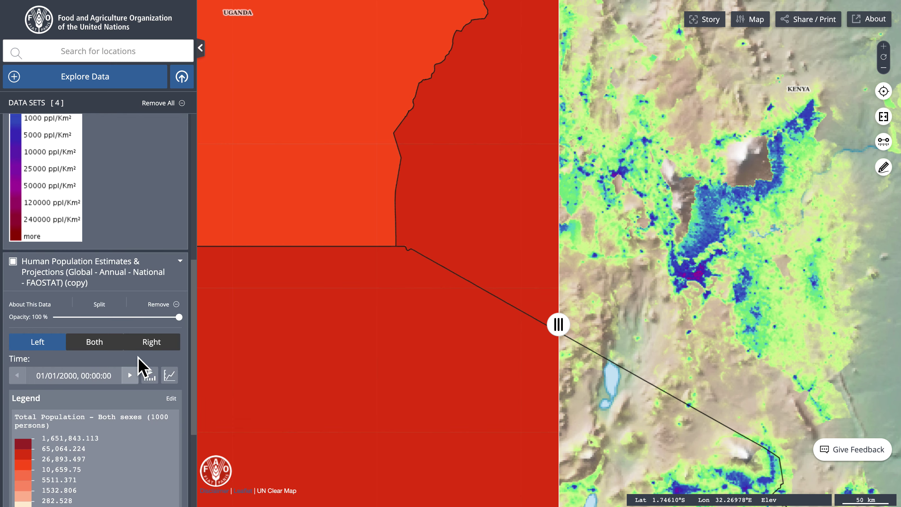
pyautogui.moveTo(179, 312); pyautogui.dragTo(113, 314)
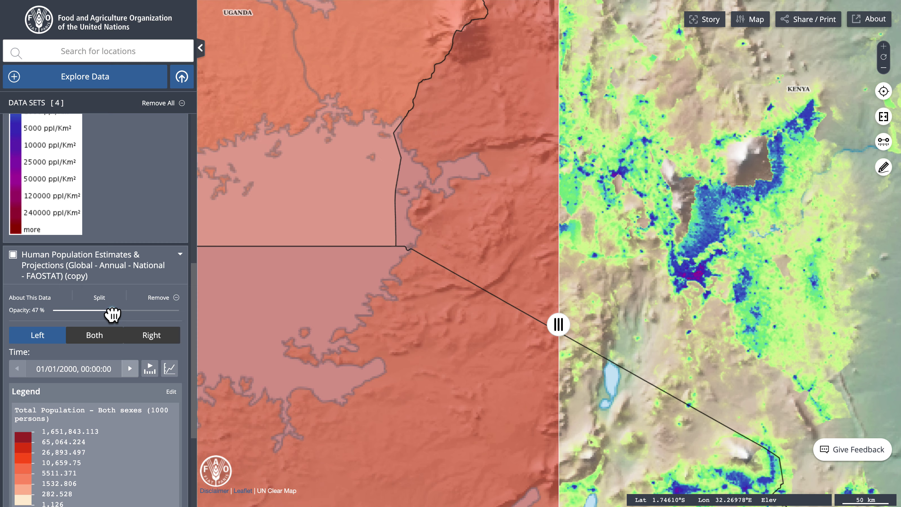
pyautogui.scroll(10, 157, 169)
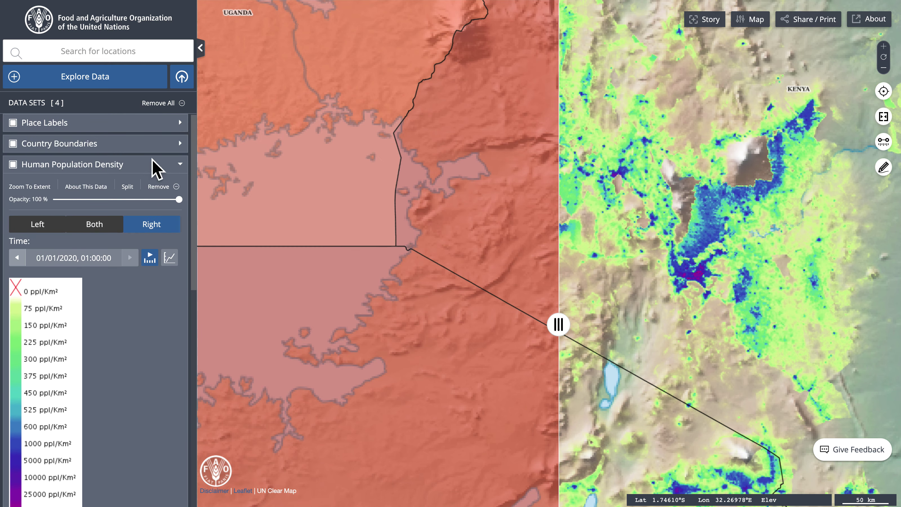
pyautogui.click(95, 224)
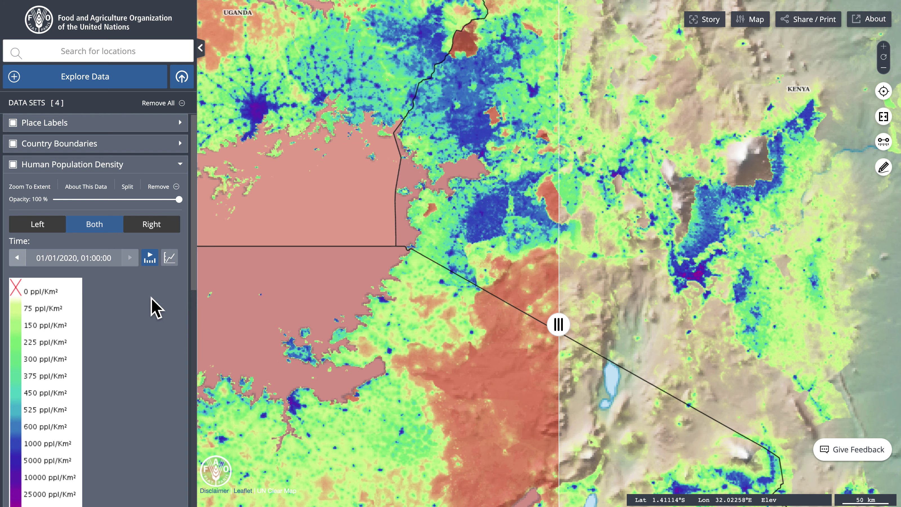
# - Let the Human Population Estimates & Projections (copy) dataset drive the map timeline, and check the density dataset's time
pyautogui.scroll(-10, 157, 309)
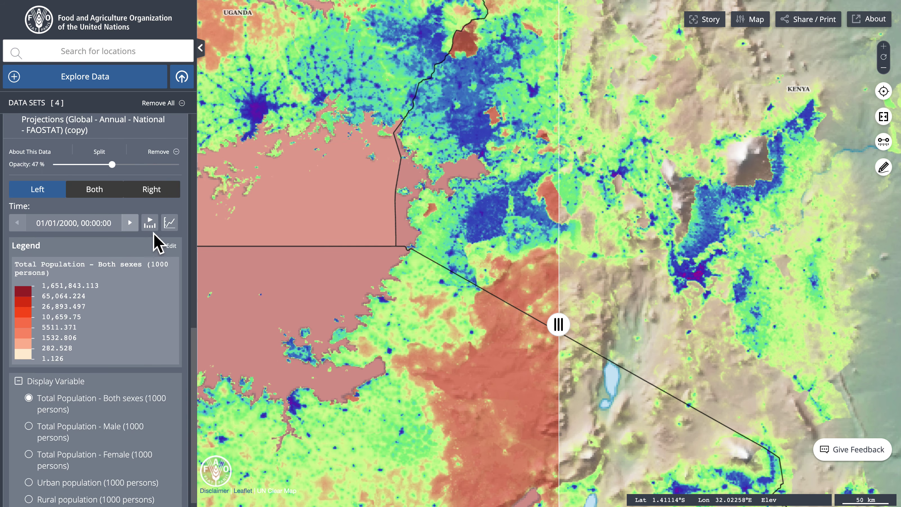
pyautogui.click(150, 223)
pyautogui.scroll(10, 161, 308)
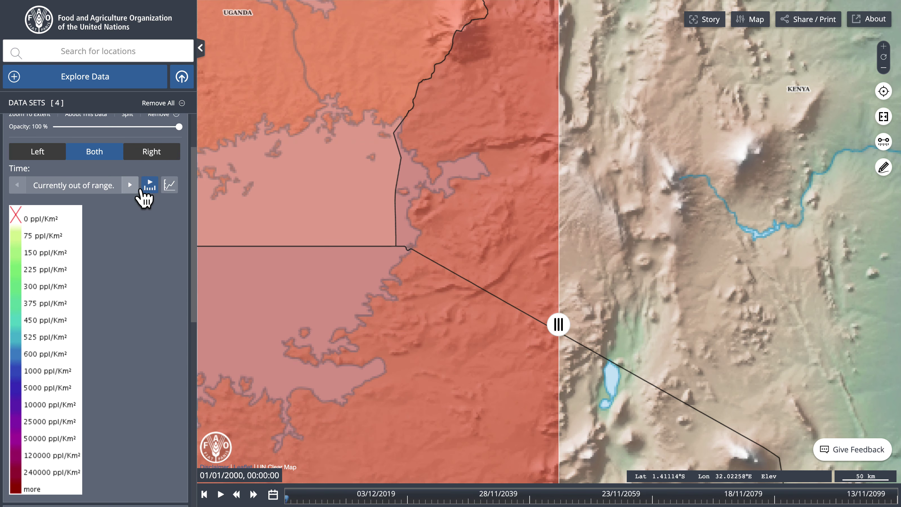
# - Turn timeline use off and on again for the Human Population Estimates & Projections (copy) dataset, and compare both datasets' times
pyautogui.scroll(-10, 140, 277)
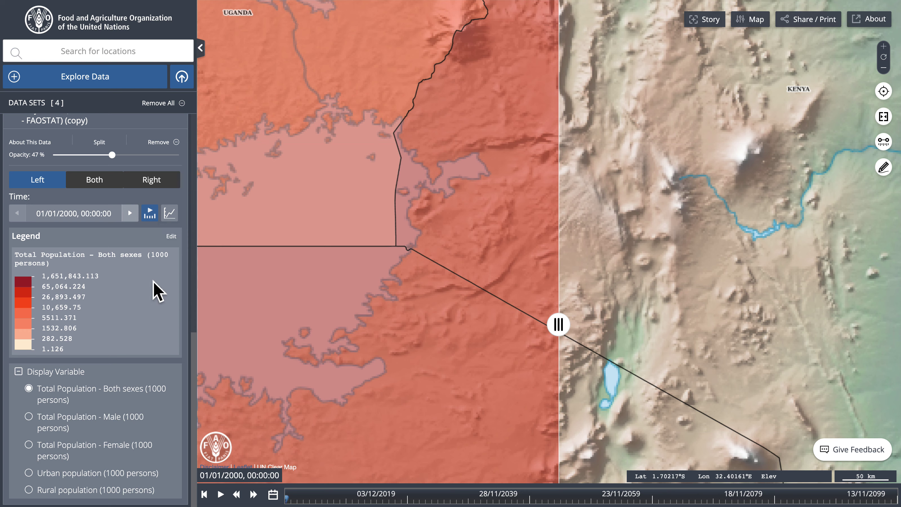
pyautogui.click(147, 215)
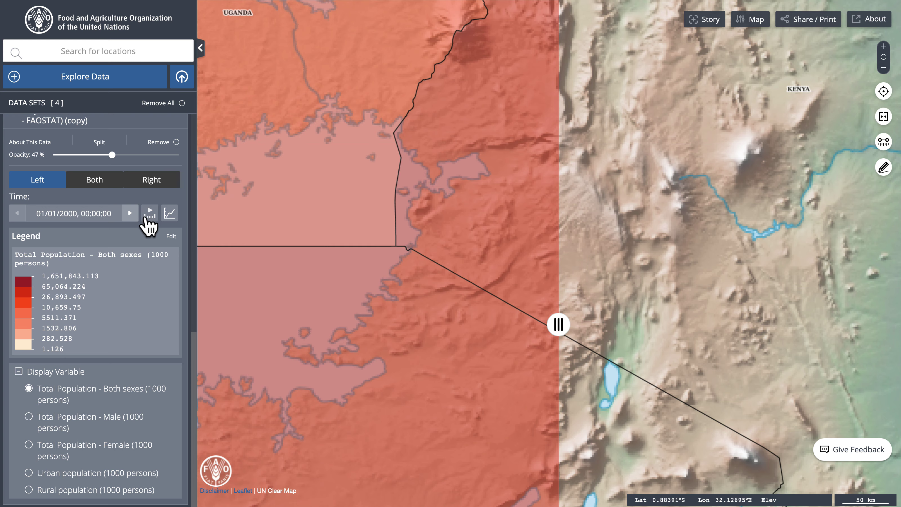
pyautogui.click(148, 225)
pyautogui.scroll(2, 149, 220)
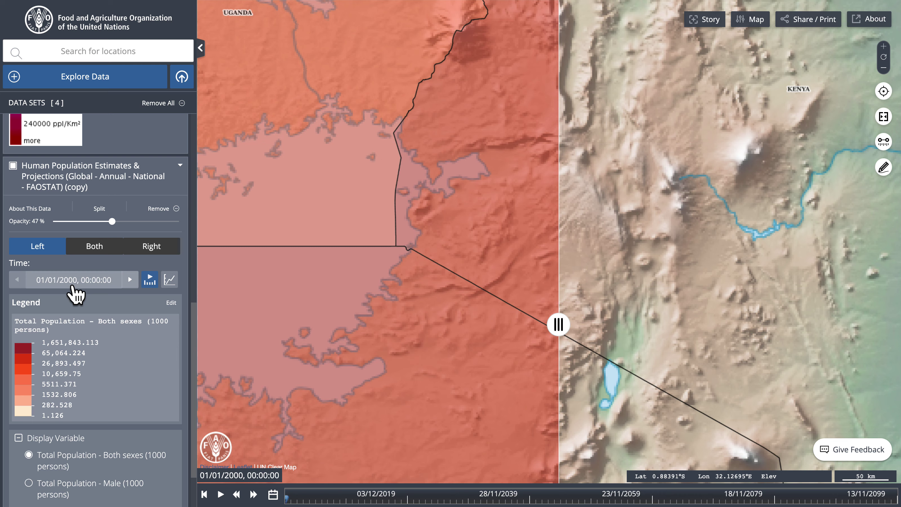
pyautogui.scroll(10, 75, 293)
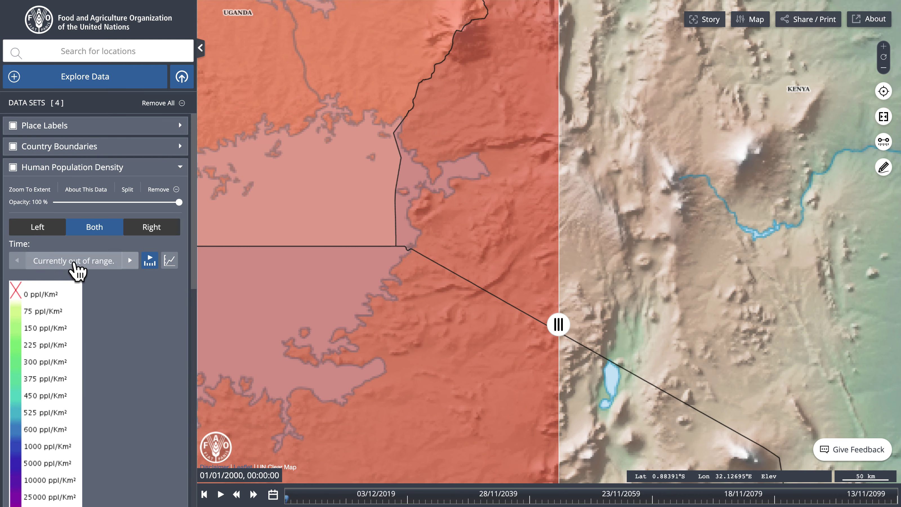
# - Set the Human Population Density time to 01/01/2000, and turn its timeline use off and on again so it drives the timeline
pyautogui.click(74, 262)
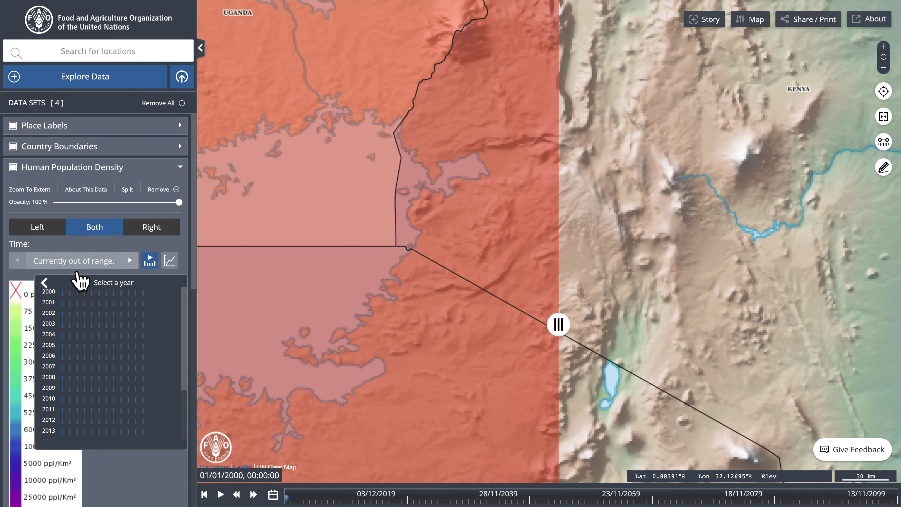
pyautogui.click(80, 292)
pyautogui.click(86, 304)
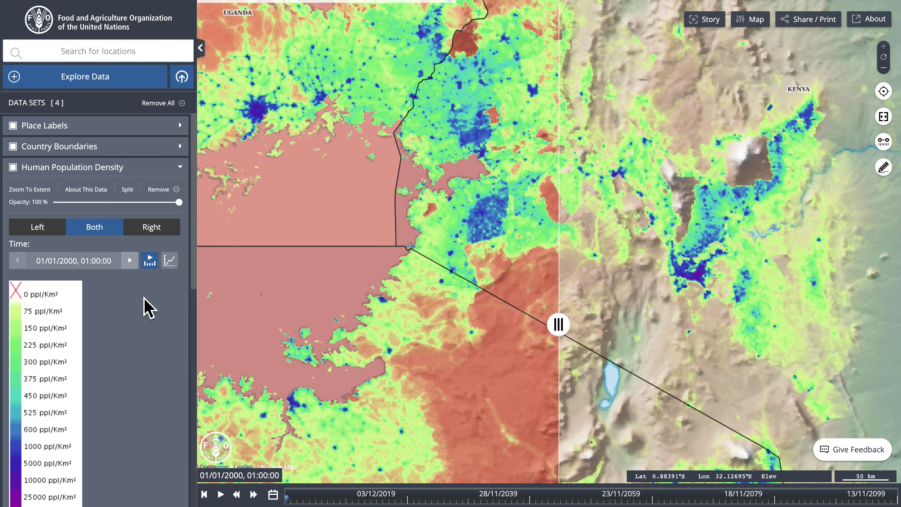
pyautogui.click(149, 261)
pyautogui.click(149, 262)
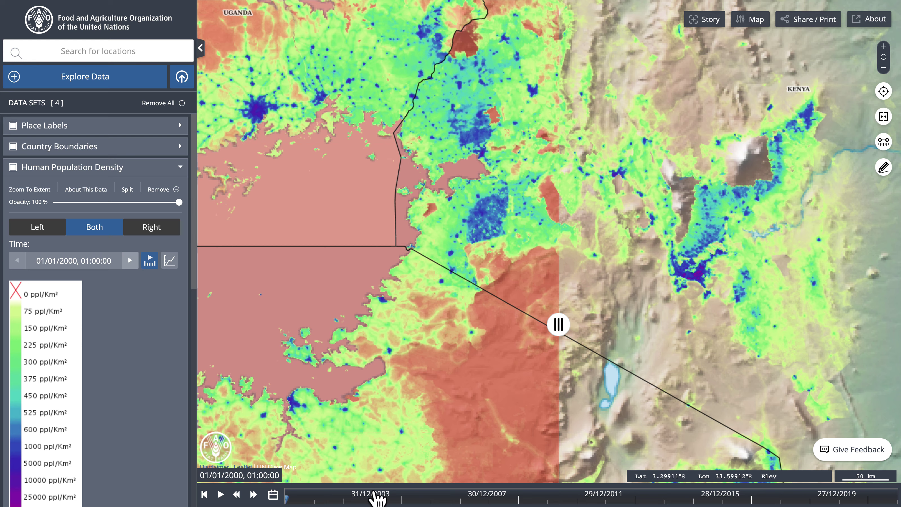
# - Move the map timeline to August 2005 and on to August 2013, comparing the times of the density and estimates datasets
pyautogui.click(448, 496)
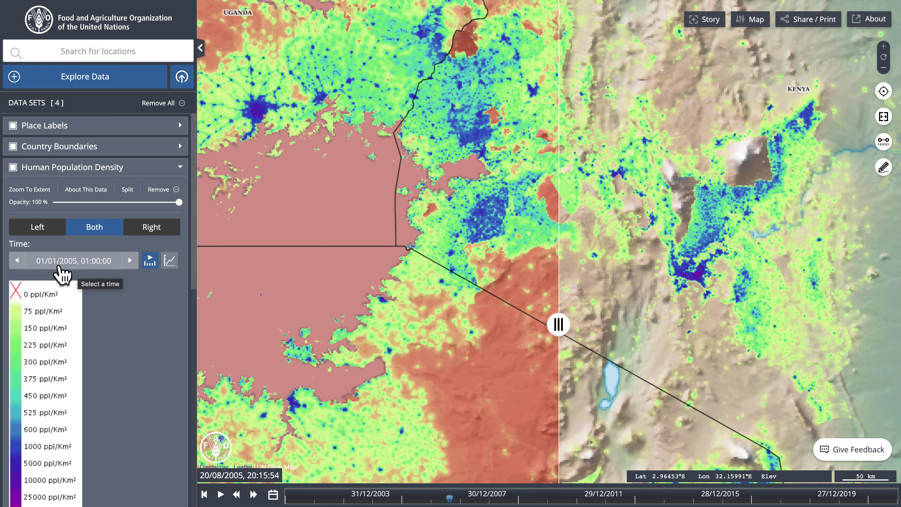
pyautogui.click(180, 167)
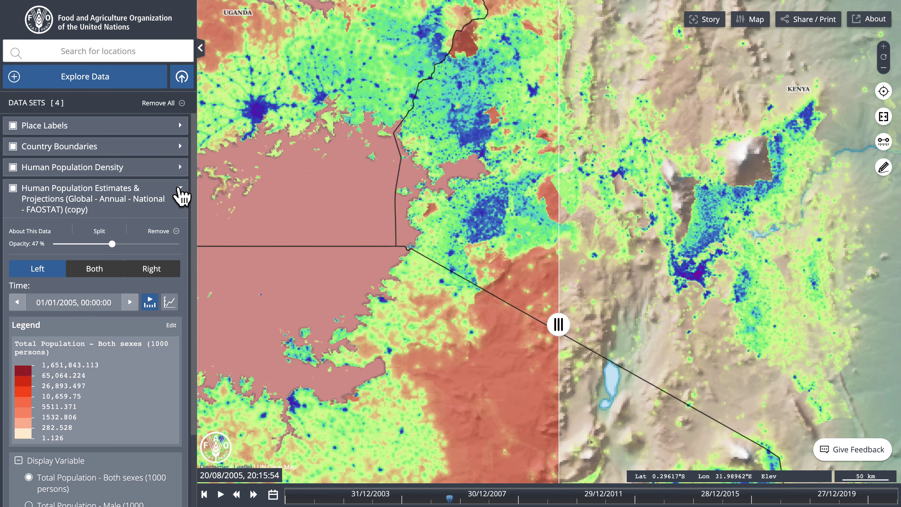
pyautogui.click(180, 190)
pyautogui.click(180, 166)
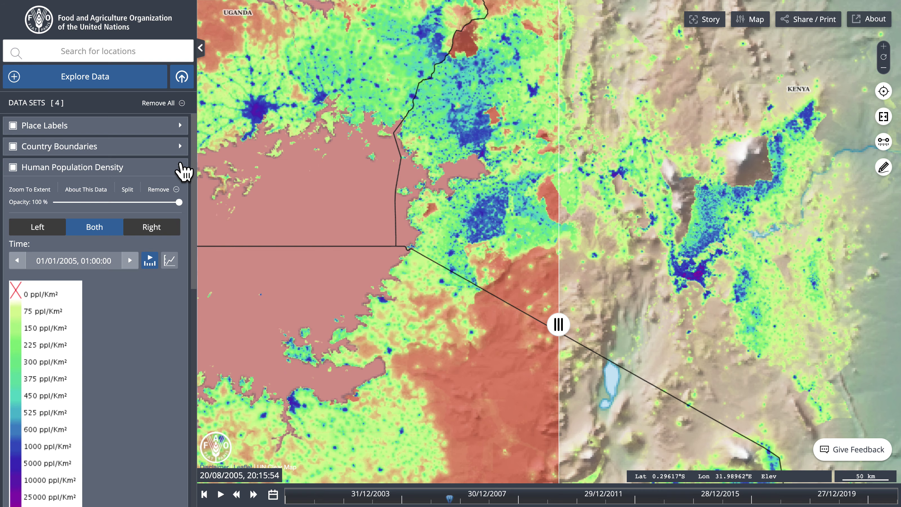
pyautogui.click(684, 498)
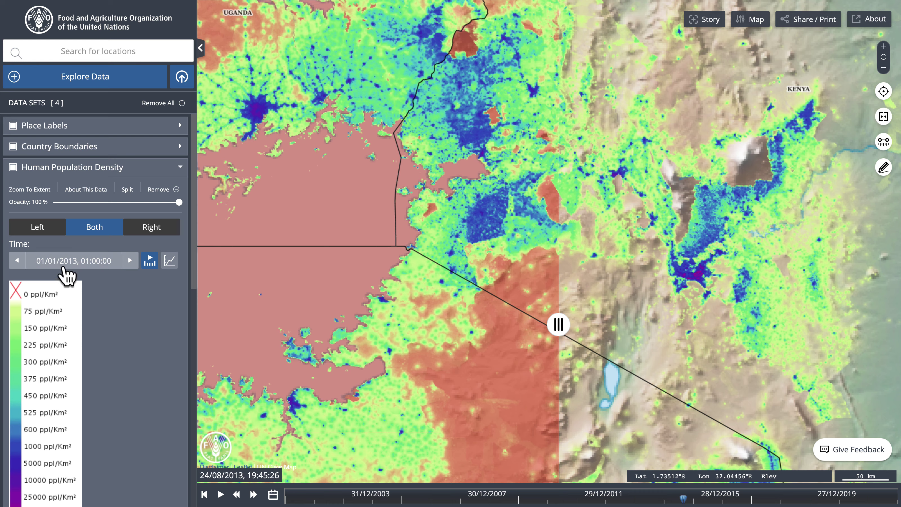
pyautogui.click(181, 168)
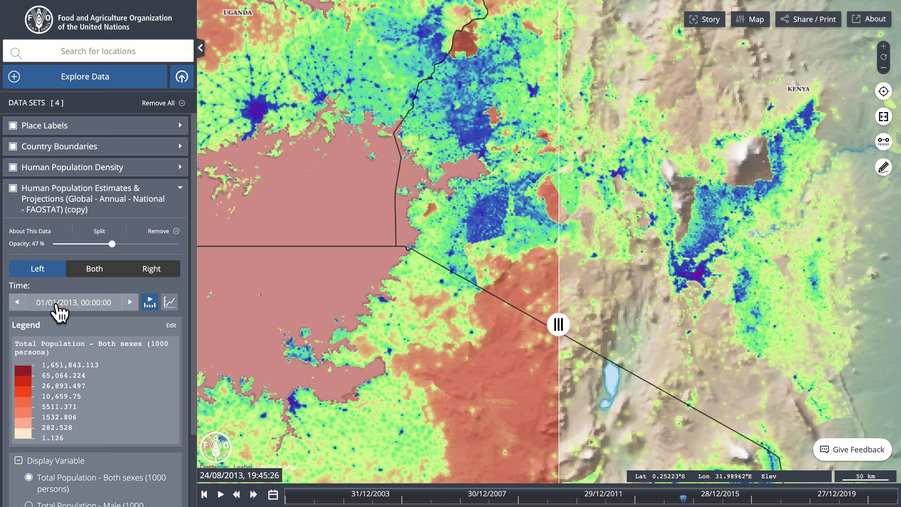
# - Try to set the Human Population Estimates & Projections (copy) time to 01/01/2100 while it follows the shared timeline
pyautogui.click(116, 303)
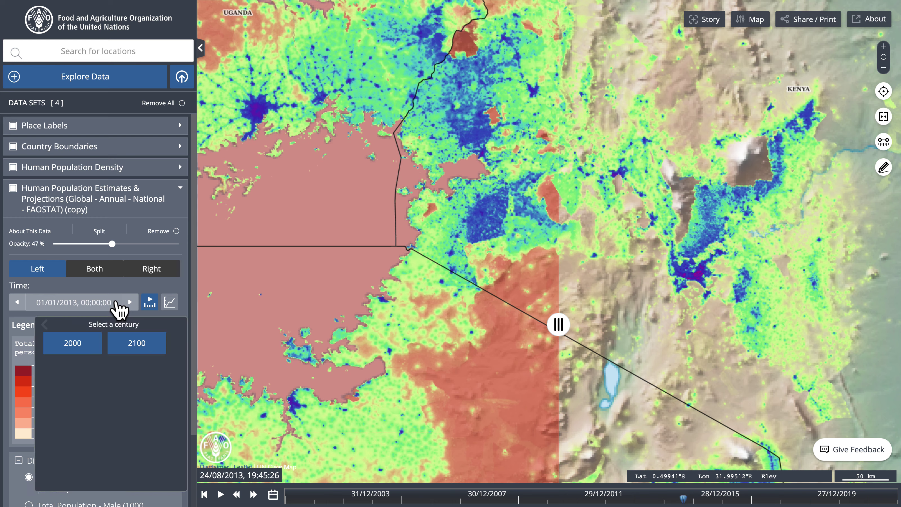
pyautogui.click(144, 352)
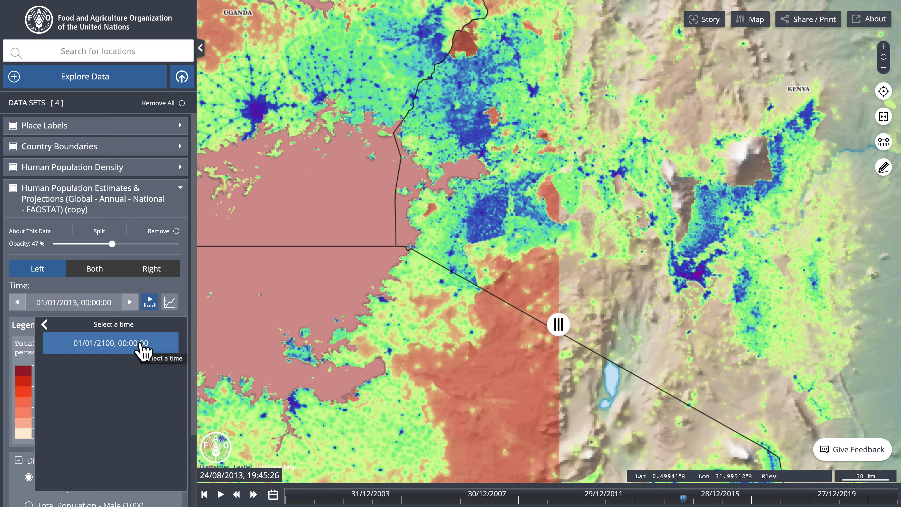
pyautogui.click(144, 343)
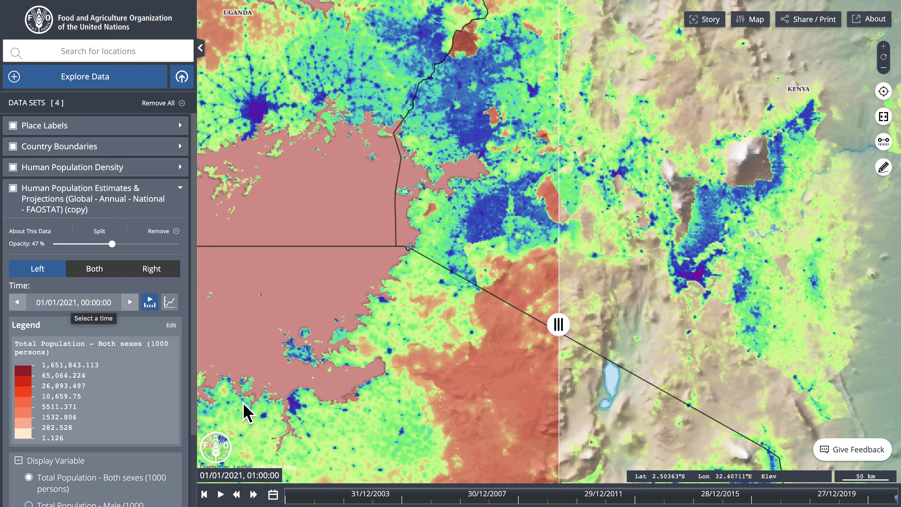
# - Turn off timeline use for Human Population Estimates & Projections (copy) and set its time to 01/01/2100
pyautogui.click(149, 304)
pyautogui.click(93, 305)
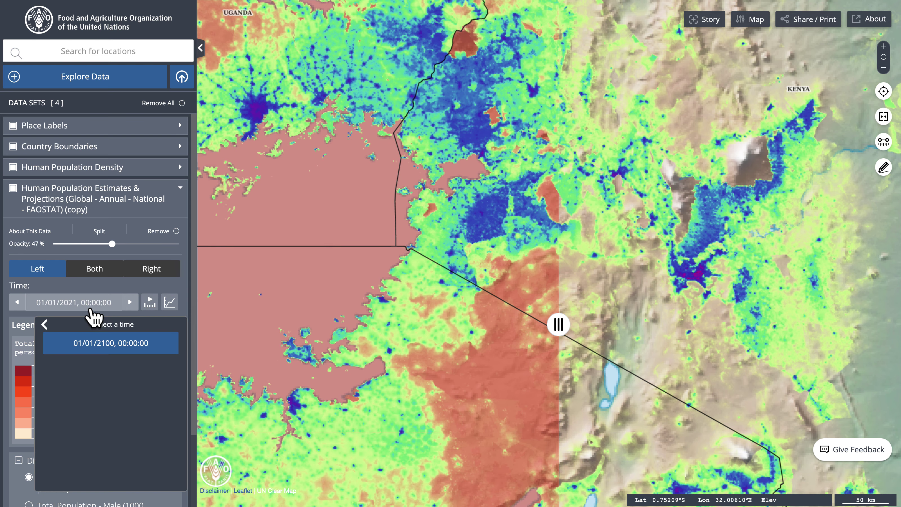
pyautogui.click(120, 351)
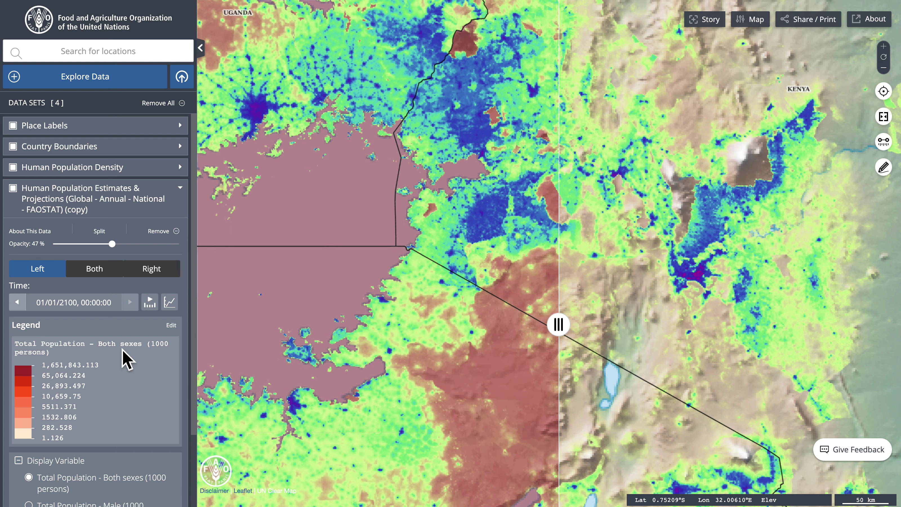